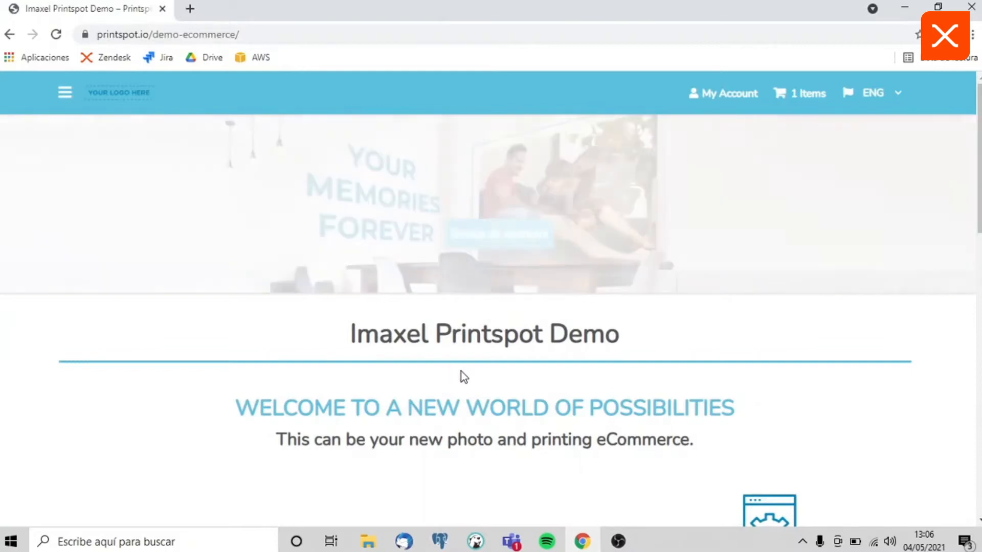
Look through the demo shop's home page, from the welcome banner down to the product categories in the catalogue.
scroll(439, 344, down, 4)
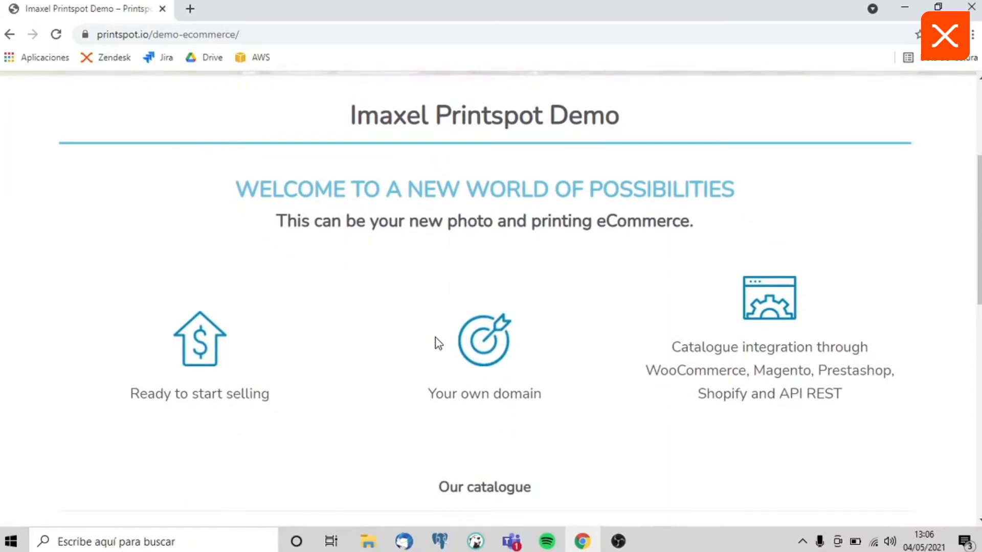
scroll(435, 337, down, 5)
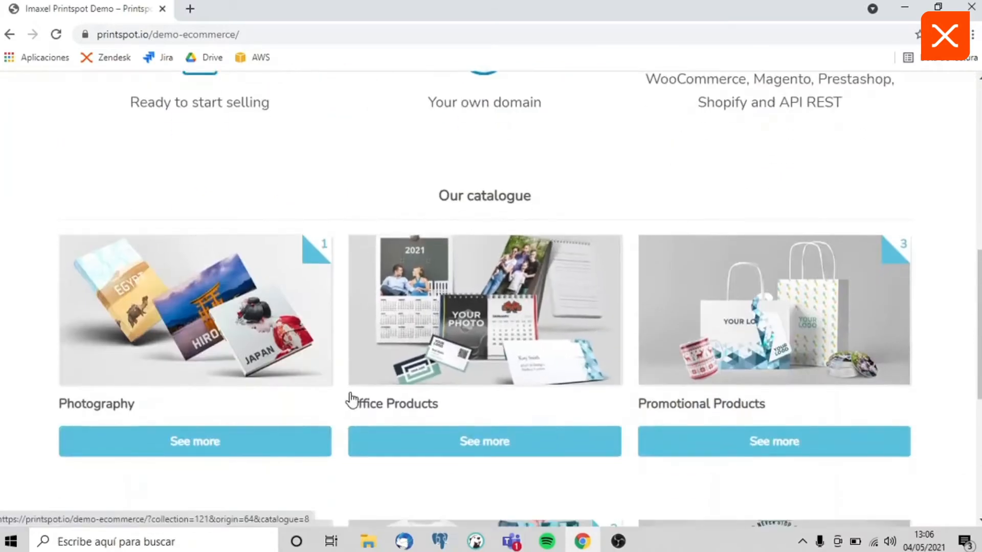
scroll(350, 399, down, 3)
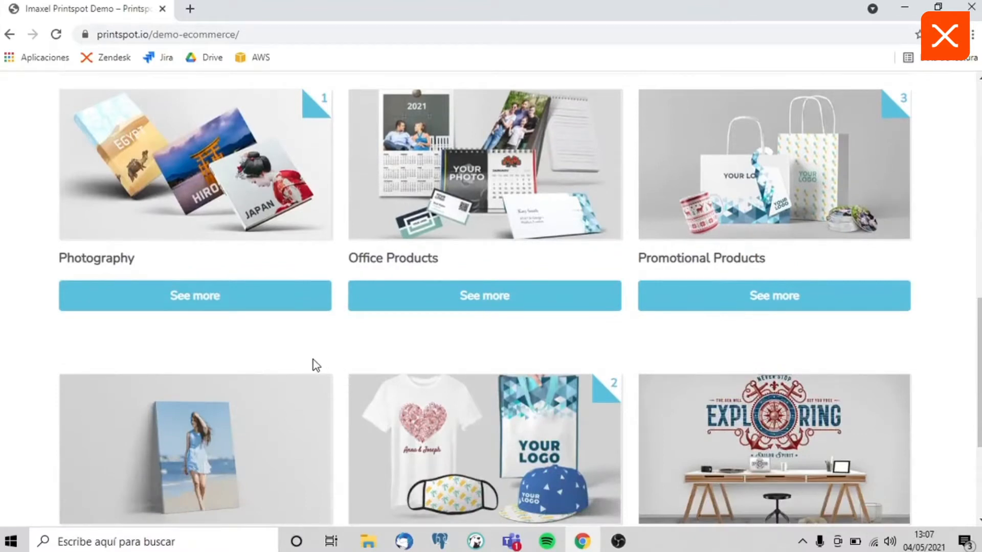
scroll(316, 365, up, 8)
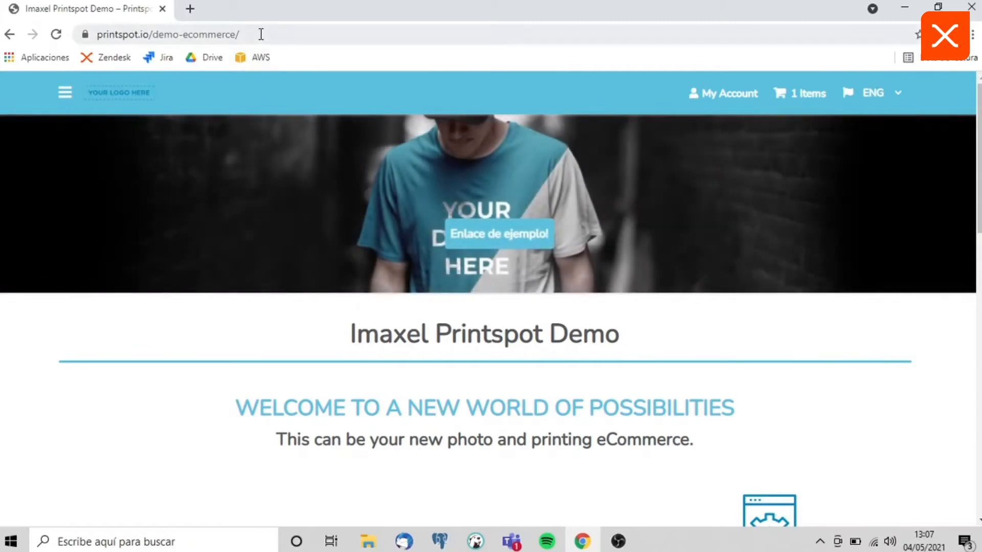
click(261, 34)
scroll(326, 277, down, 10)
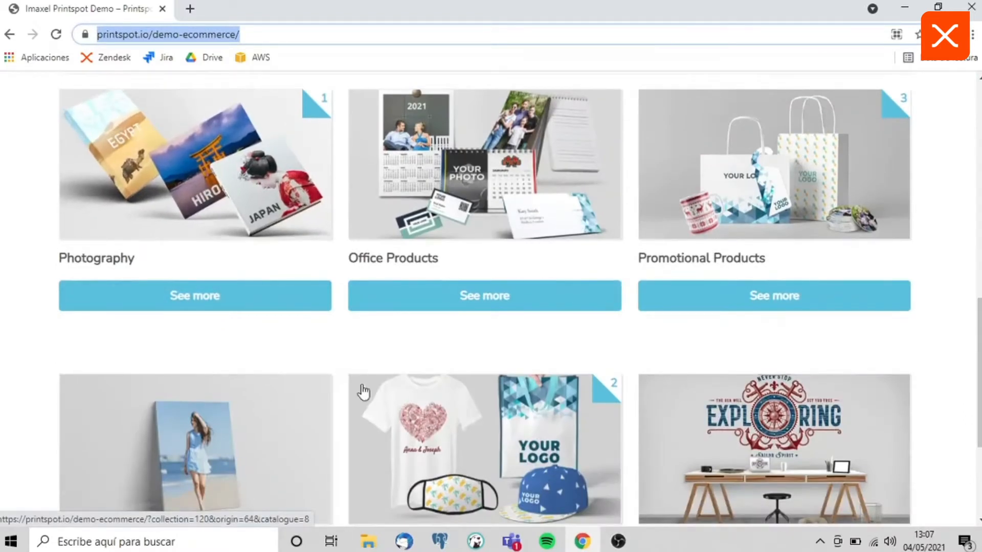
scroll(378, 401, down, 3)
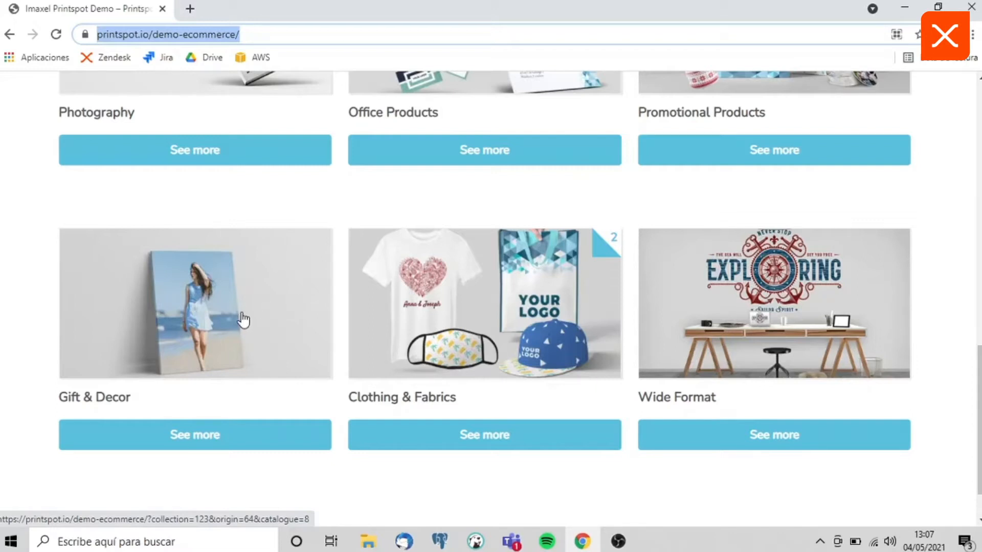
scroll(240, 321, up, 10)
scroll(240, 320, up, 4)
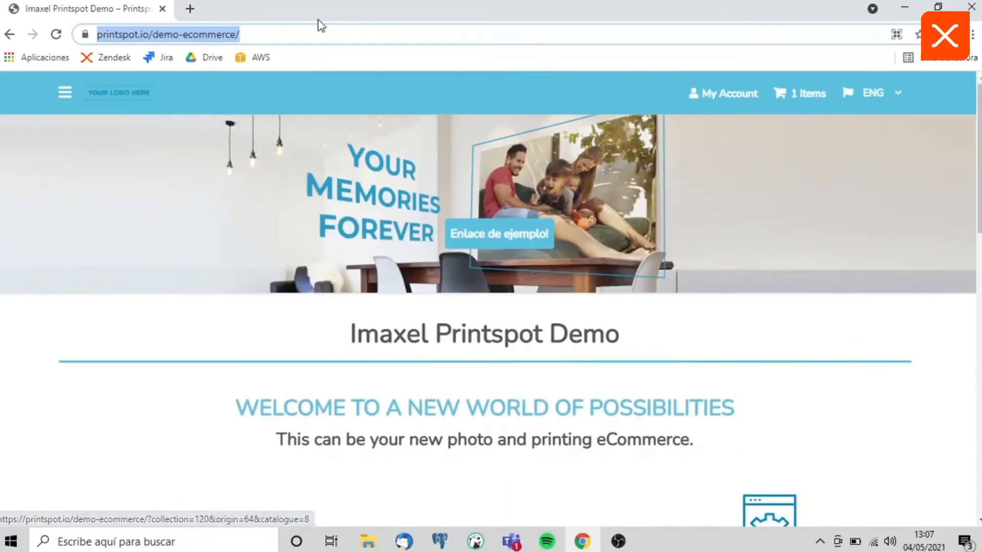
Open the shop's management site by adding "admin" to the address printspot.io/demo-ecommerce/.
click(269, 37)
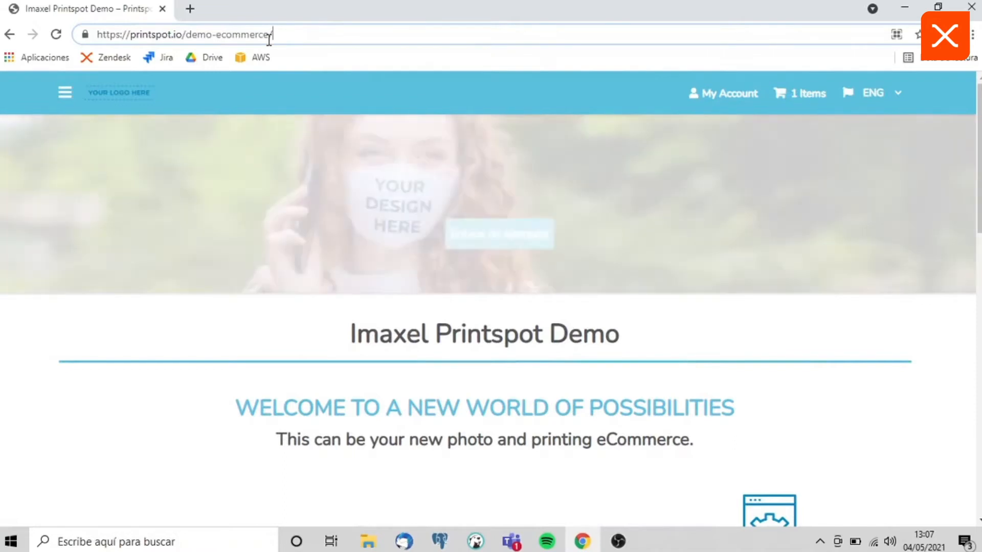
text(admin)
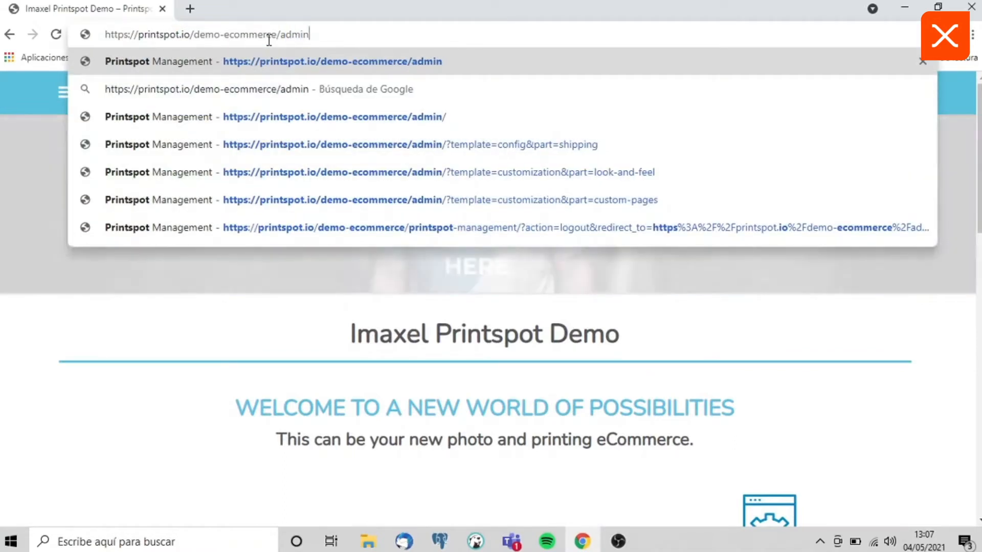
key(Return)
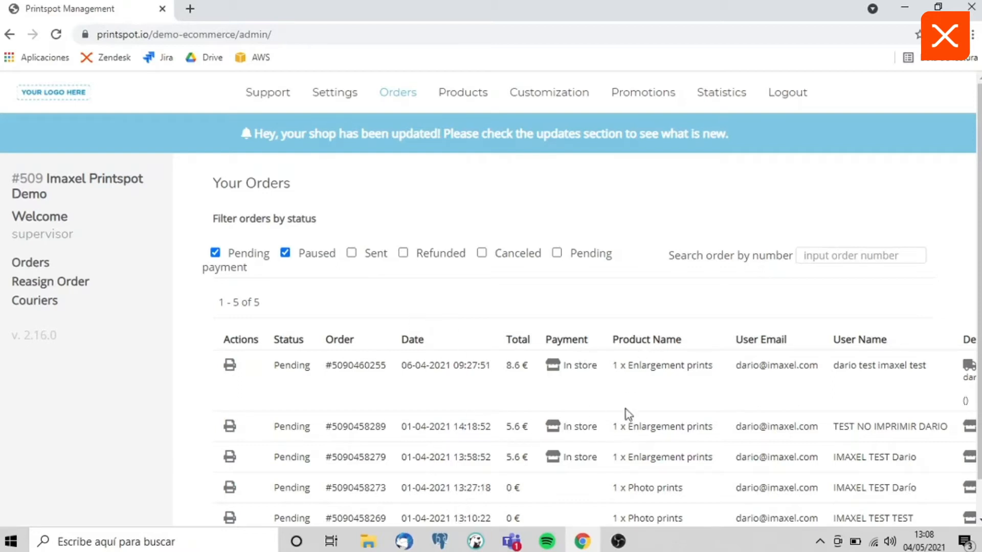
Examine the orders list, including each order's date, payment method, product, customer e-mail and delivery details.
scroll(586, 416, down, 1)
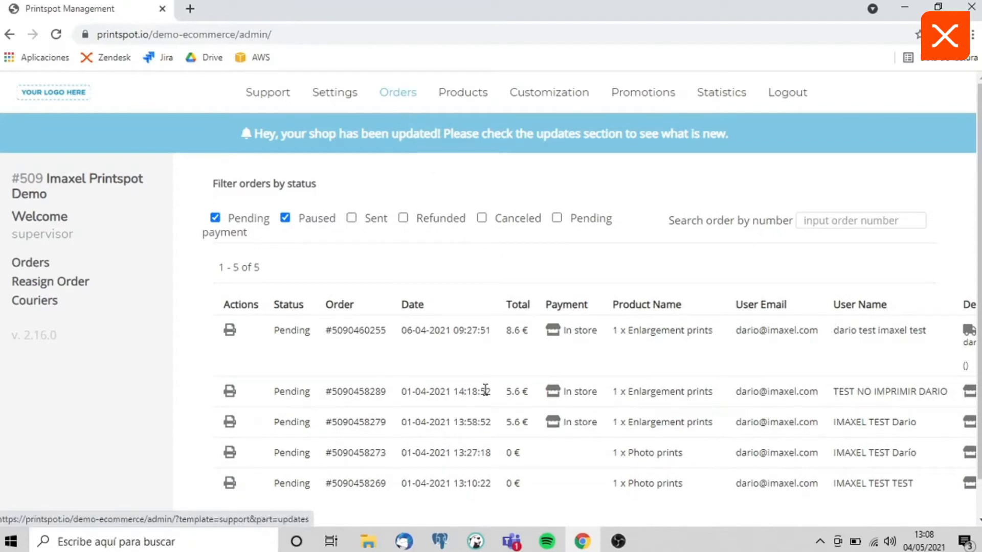
scroll(574, 438, down, 1)
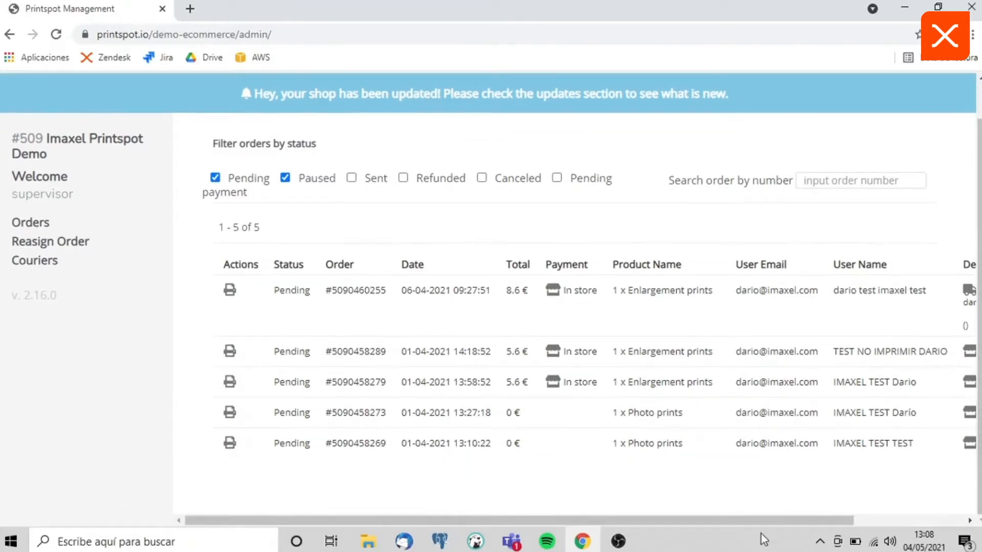
drag(764, 521, 676, 534)
drag(491, 290, 401, 298)
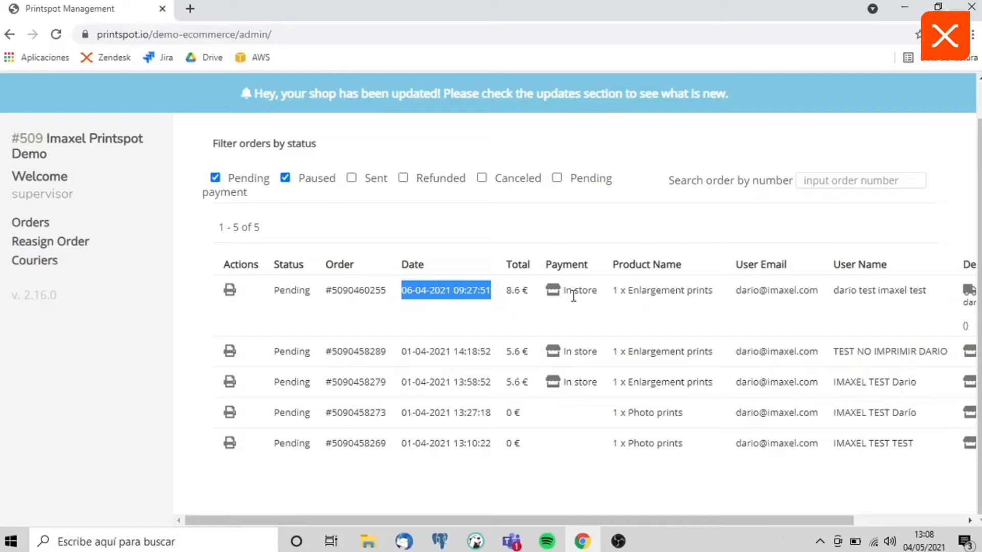
drag(596, 291, 562, 291)
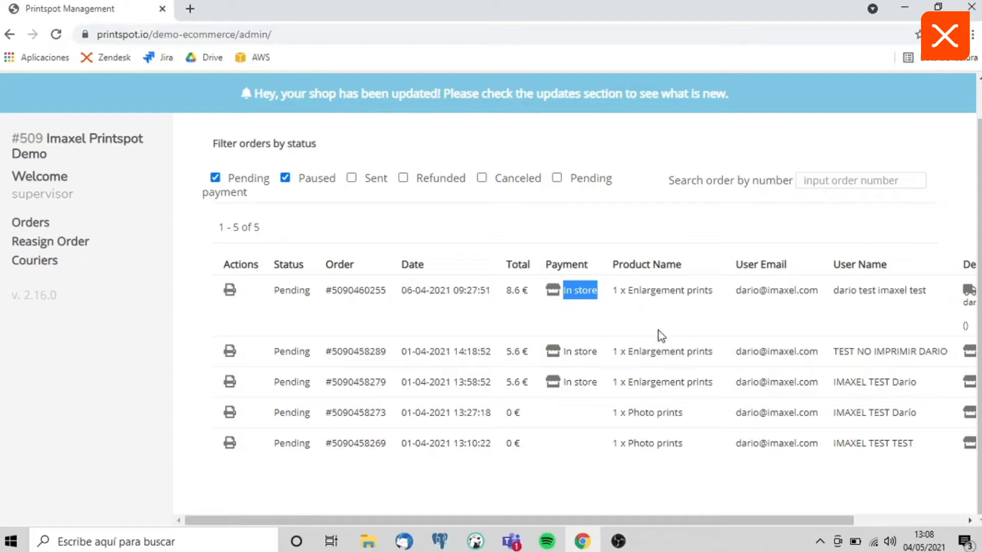
drag(712, 291, 639, 290)
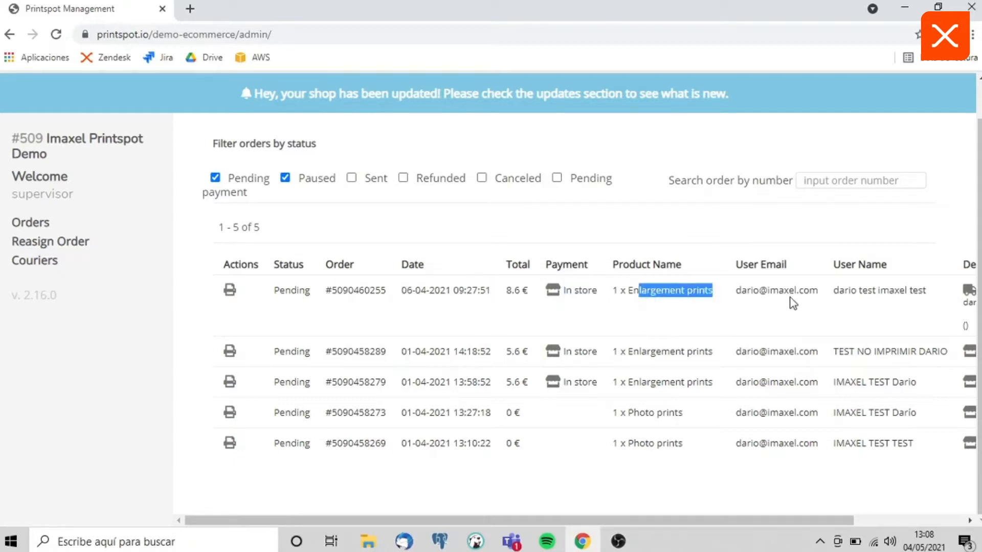
drag(819, 291, 748, 290)
drag(791, 520, 875, 522)
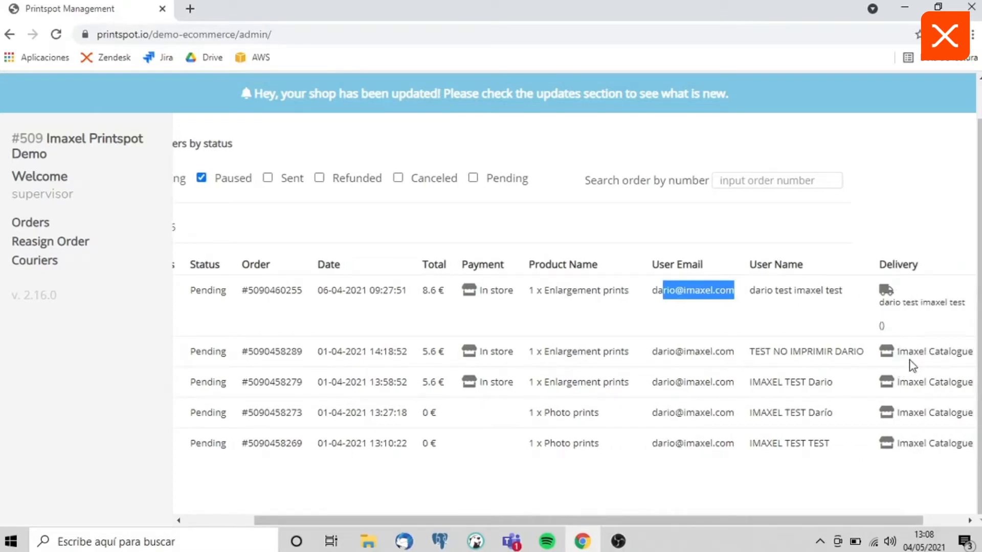
drag(756, 515, 643, 500)
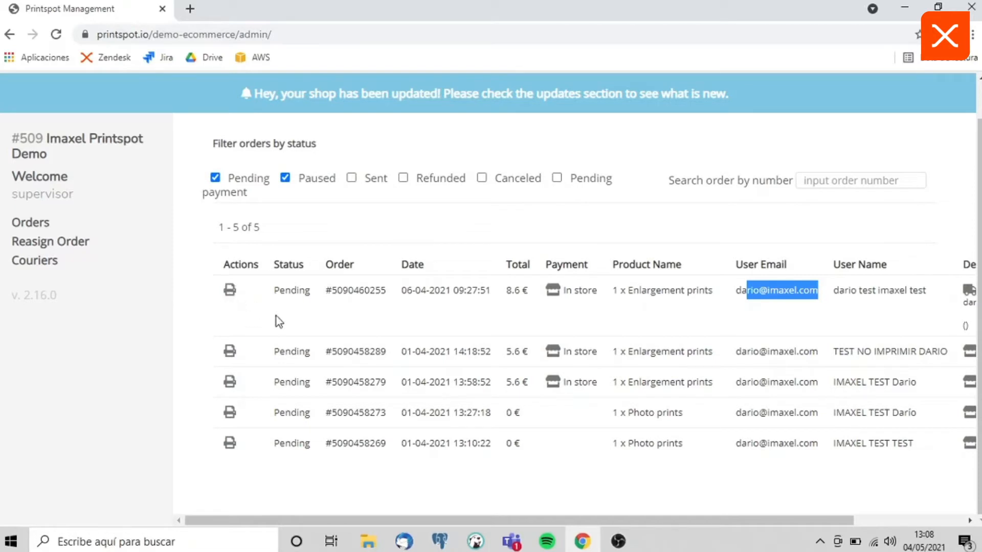
scroll(403, 313, up, 1)
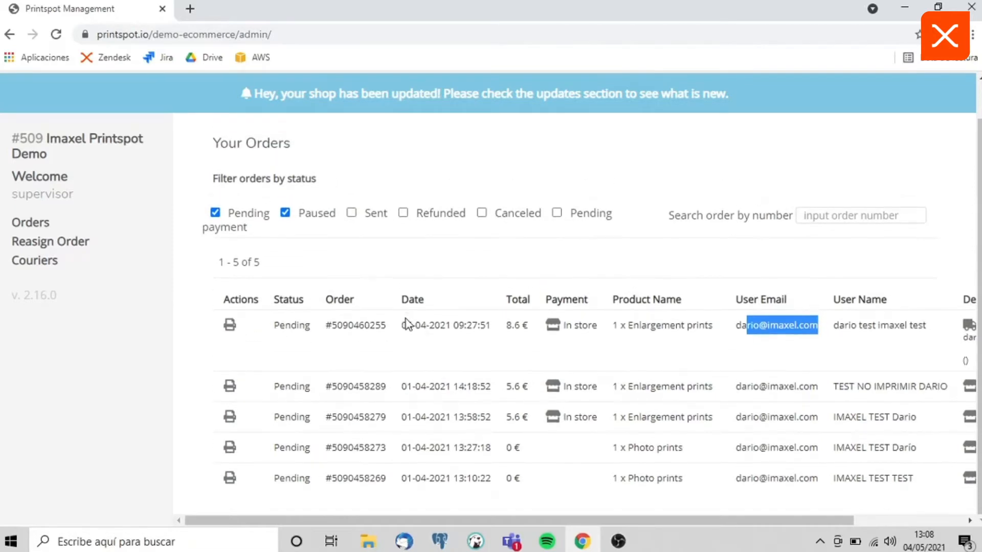
scroll(406, 324, up, 1)
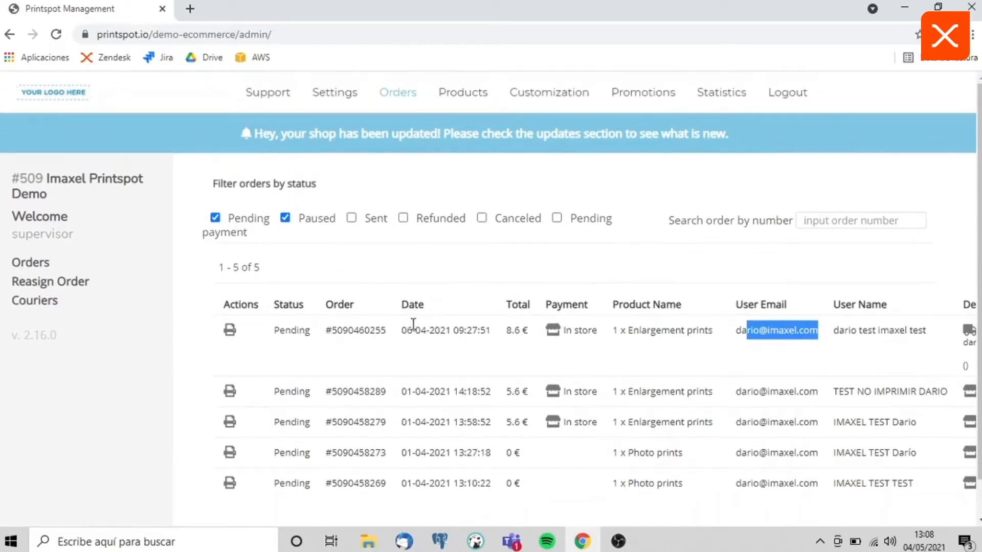
scroll(450, 371, down, 1)
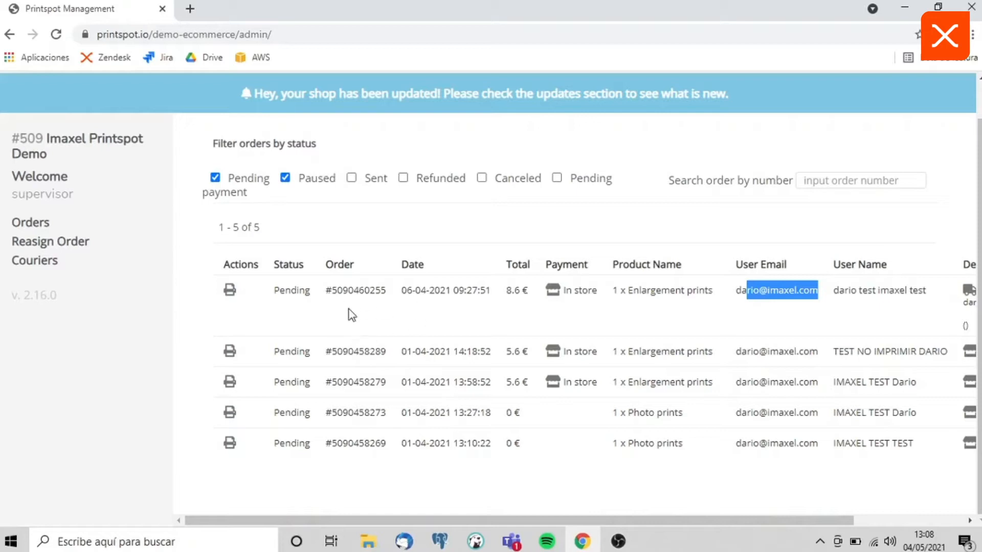
scroll(444, 199, up, 2)
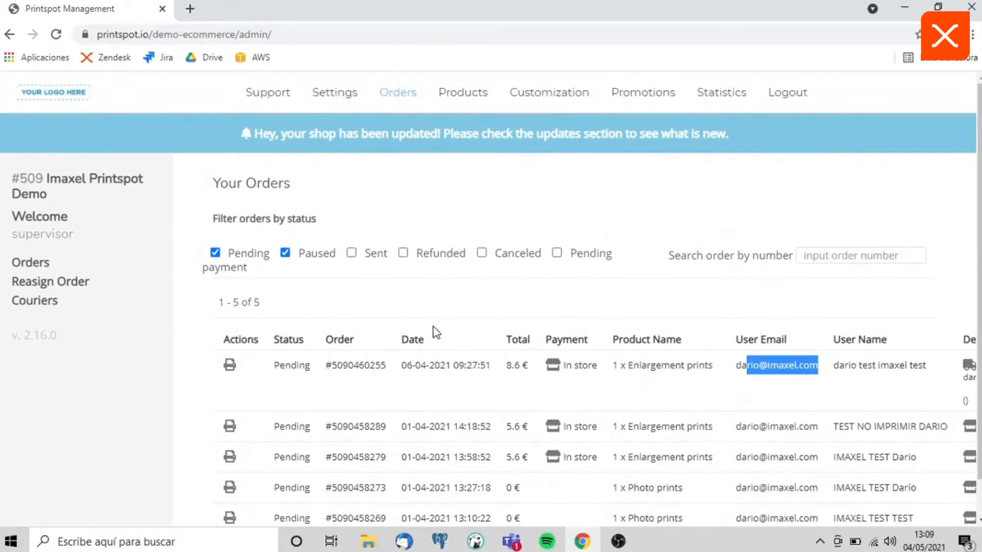
scroll(346, 345, down, 1)
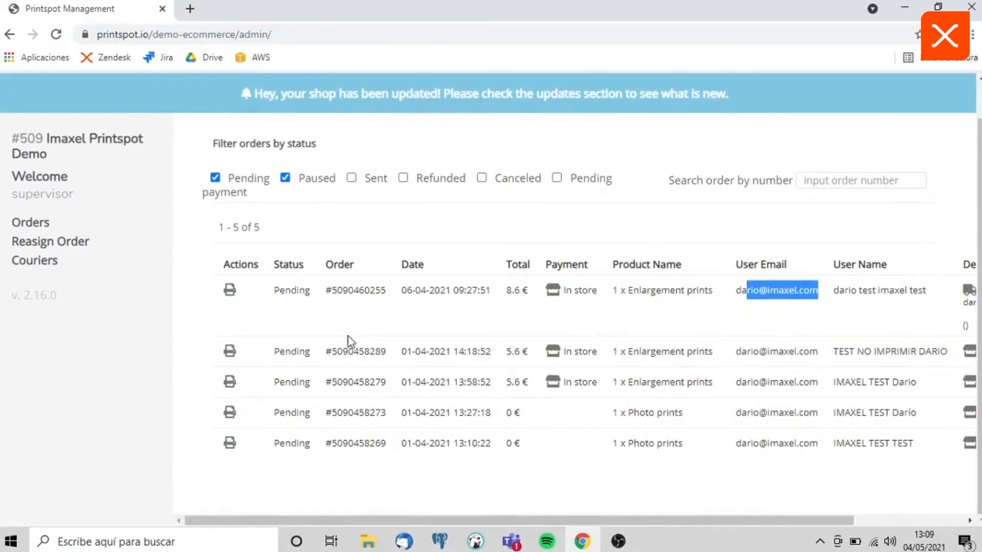
Open the 06-04-2021 order, review its shipping tracking, items, payment and customer details, and close it without validating.
click(231, 293)
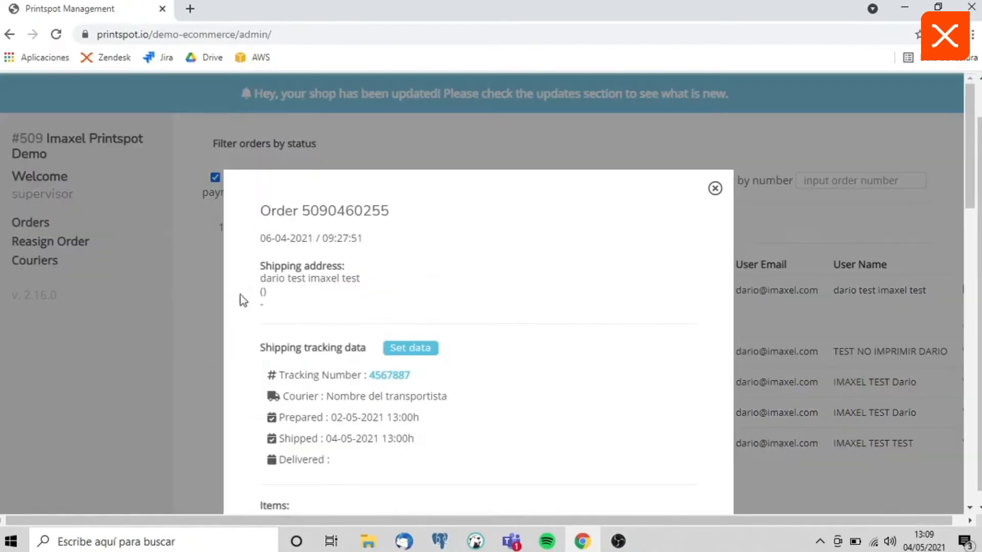
scroll(390, 331, down, 3)
scroll(370, 319, up, 3)
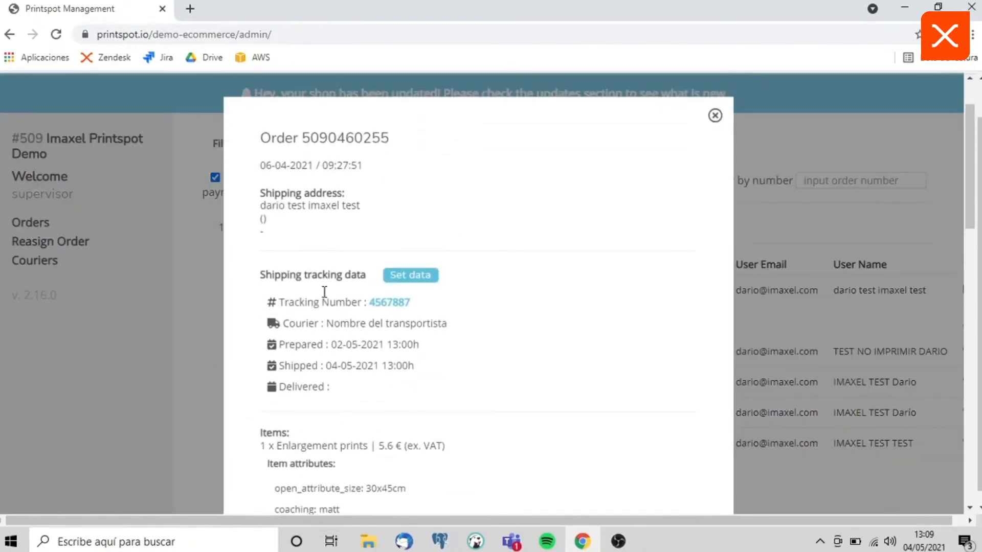
scroll(377, 317, down, 8)
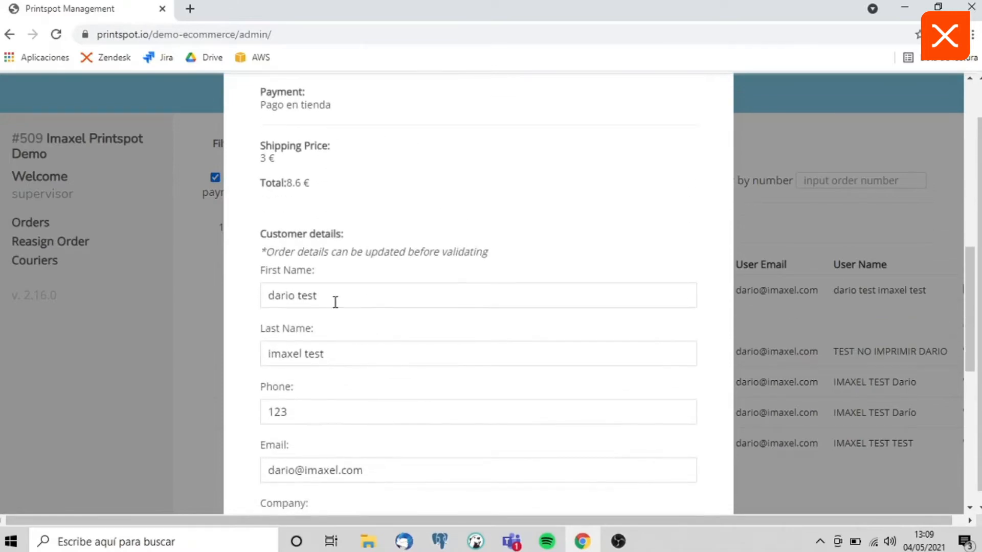
scroll(351, 321, down, 6)
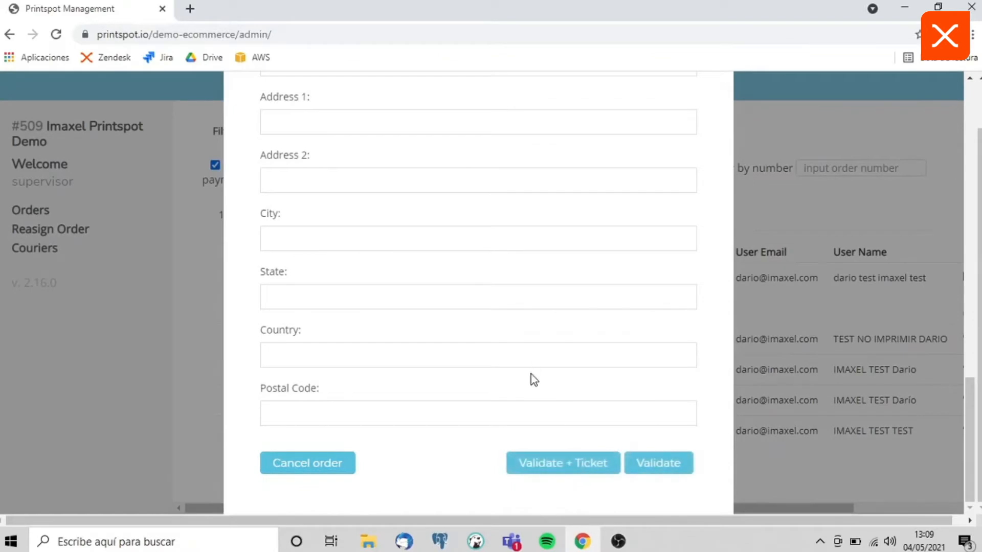
scroll(535, 379, up, 15)
click(715, 188)
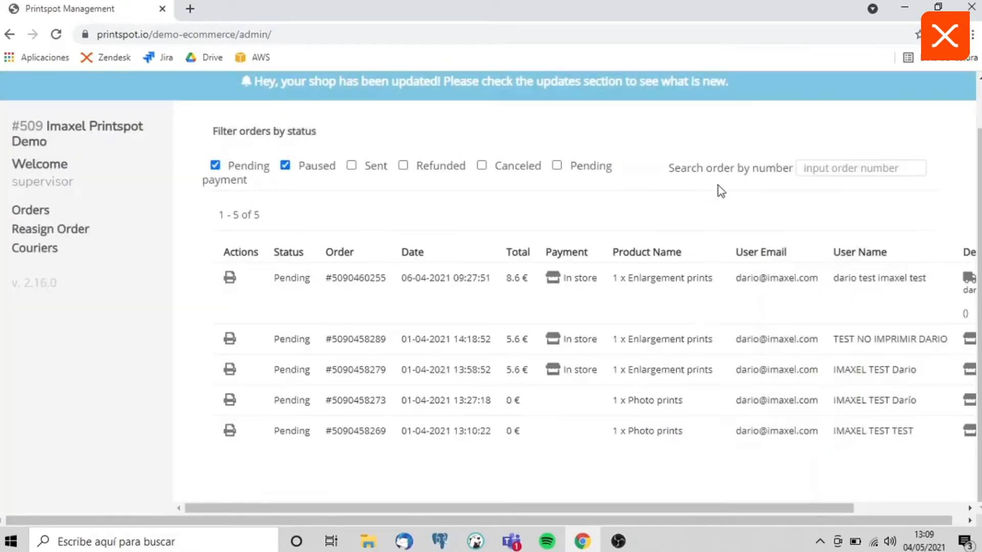
Open the shop's general site settings and review the currency, date and time formats, and shop data.
scroll(455, 352, up, 2)
scroll(463, 340, up, 1)
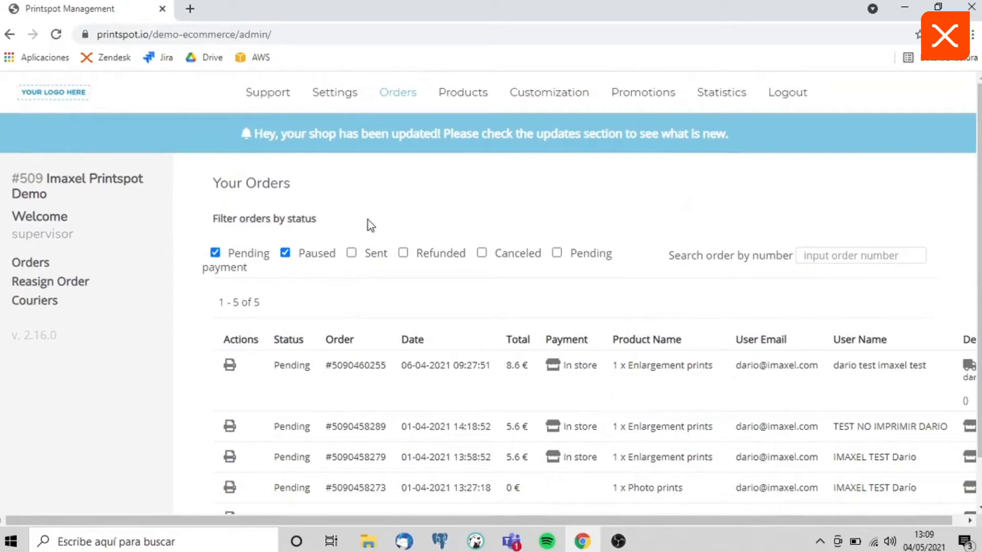
click(348, 106)
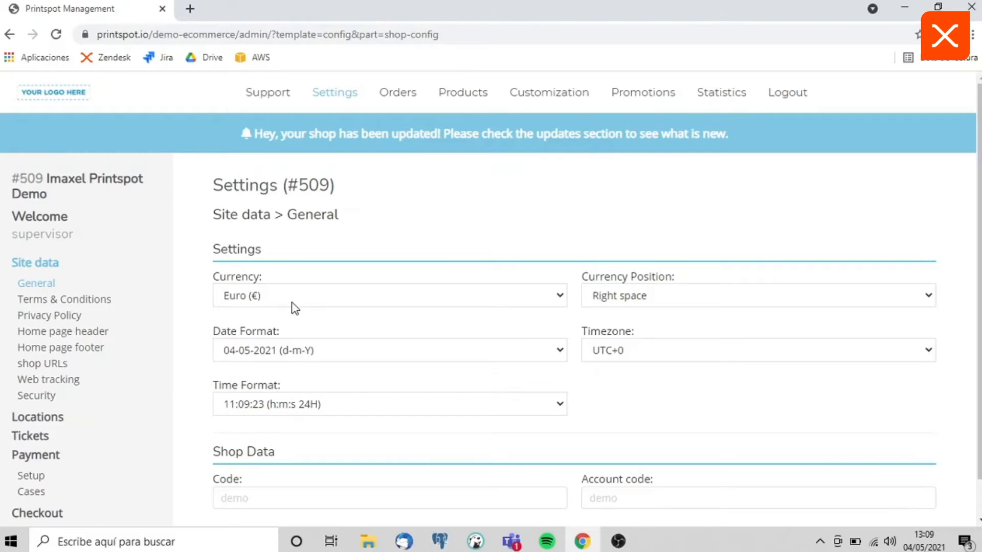
scroll(352, 342, down, 1)
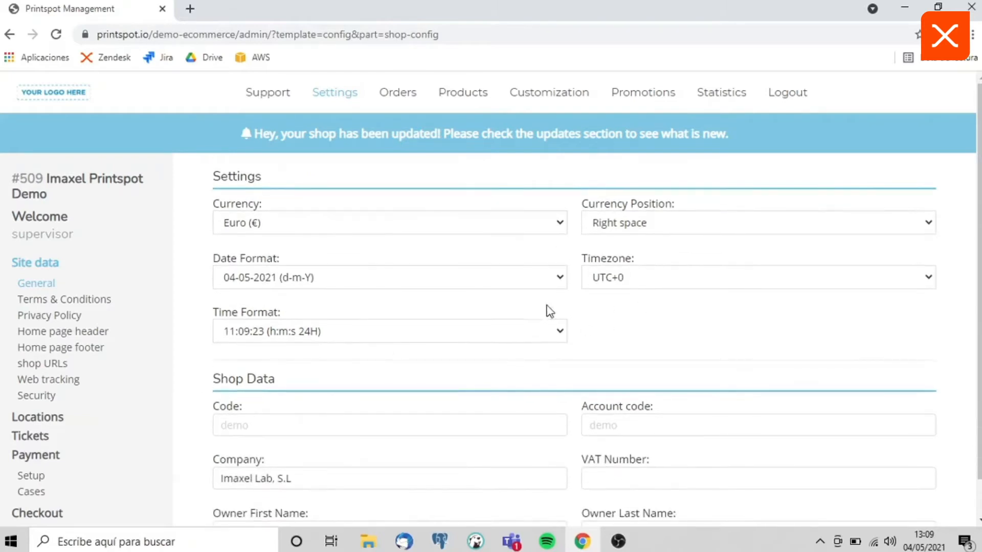
scroll(370, 336, down, 3)
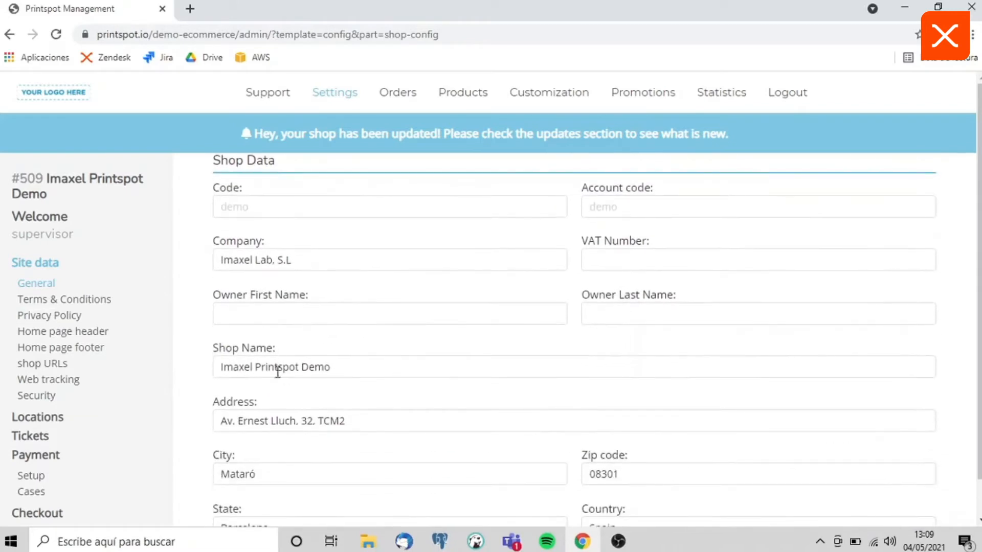
scroll(306, 373, down, 4)
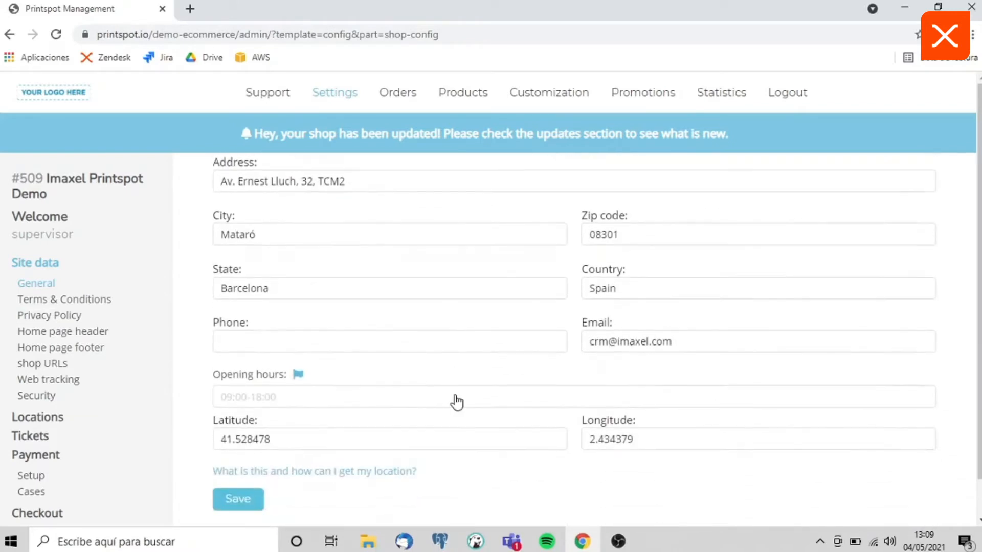
View the site data pages for Terms & Conditions, Privacy Policy and Home page header.
click(95, 306)
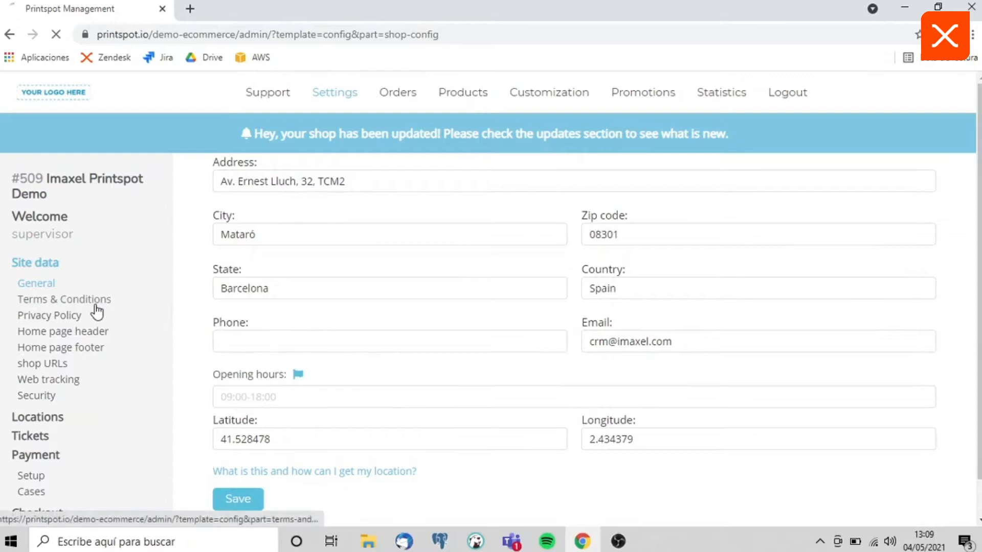
click(66, 318)
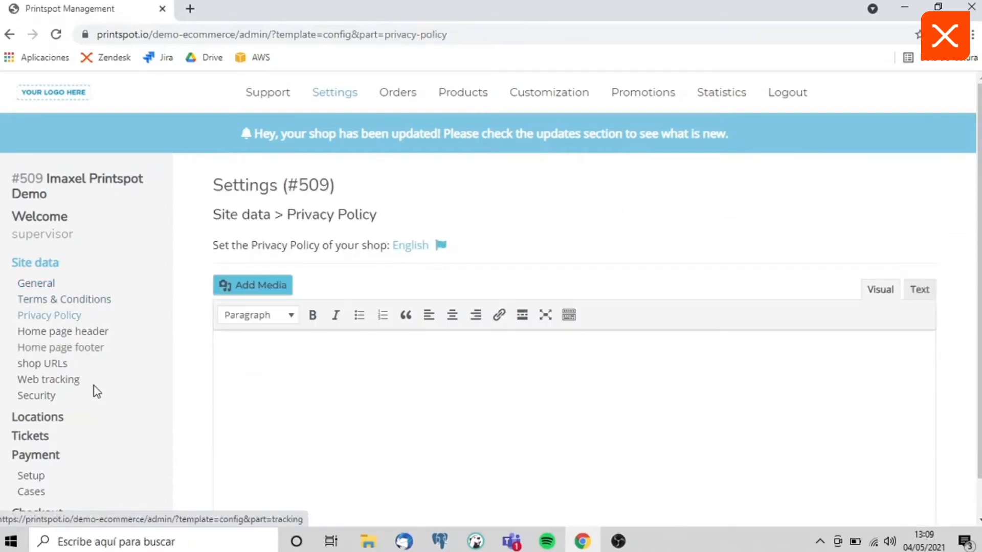
click(92, 333)
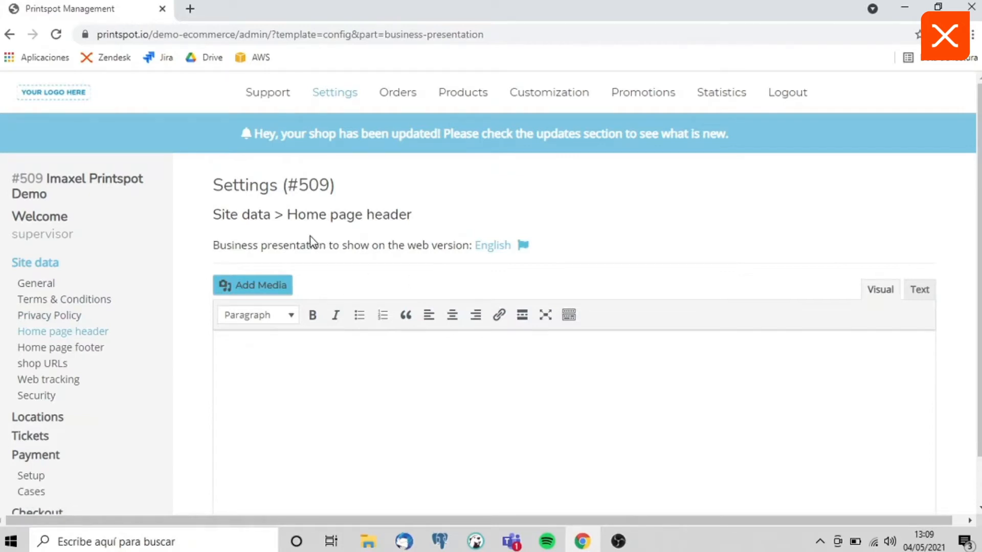
Open the storefront in a separate browser tab and examine the header content of its home page above the catalogue.
middle_click(93, 96)
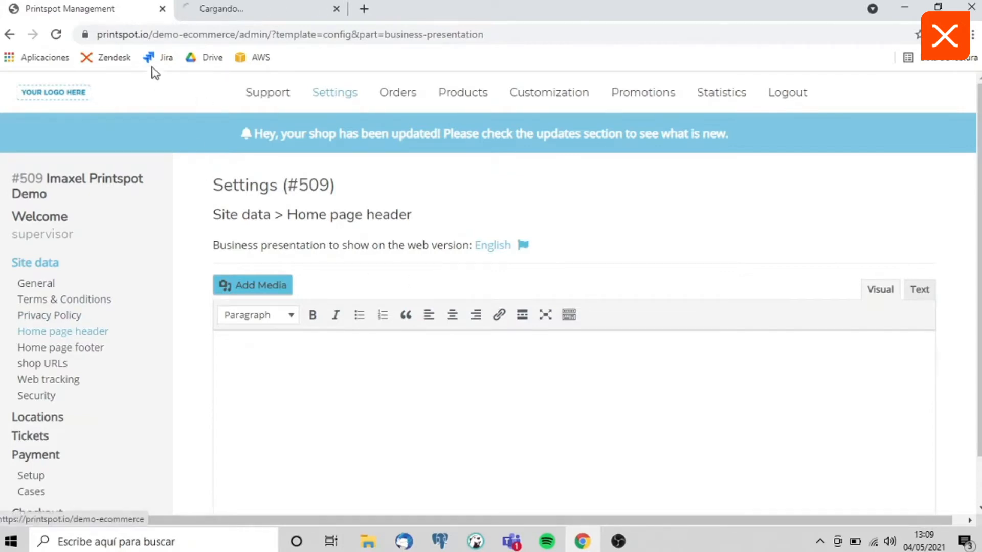
click(192, 13)
scroll(479, 303, down, 3)
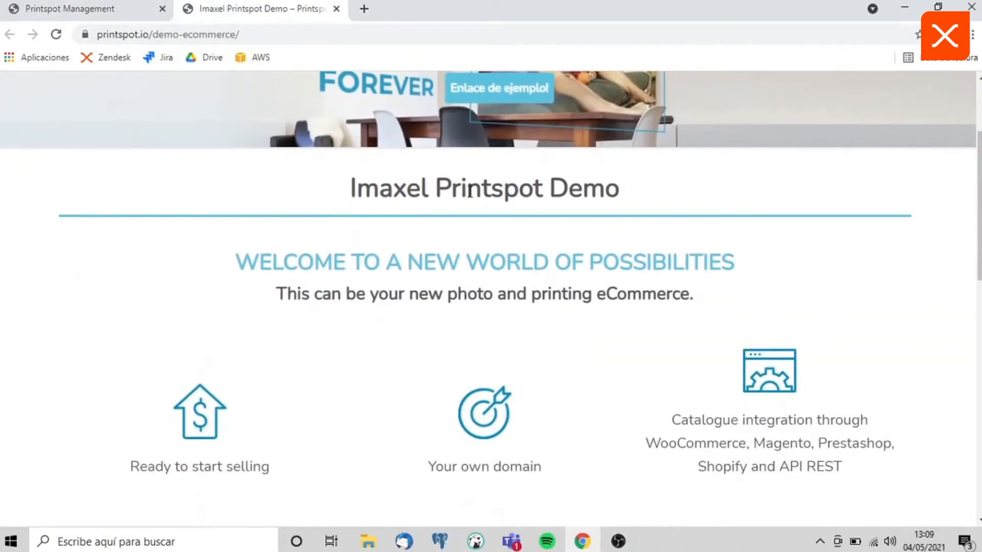
scroll(471, 178, up, 1)
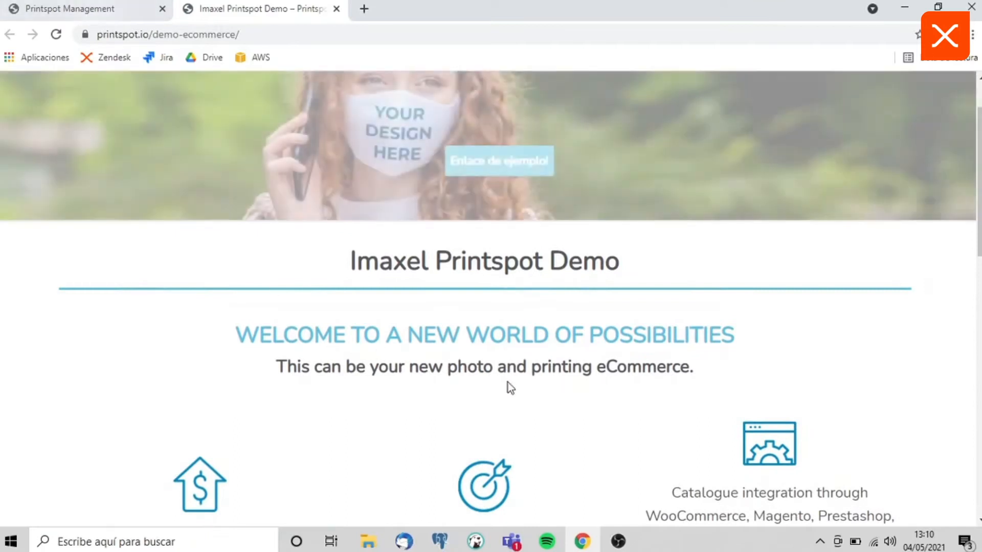
scroll(510, 385, down, 3)
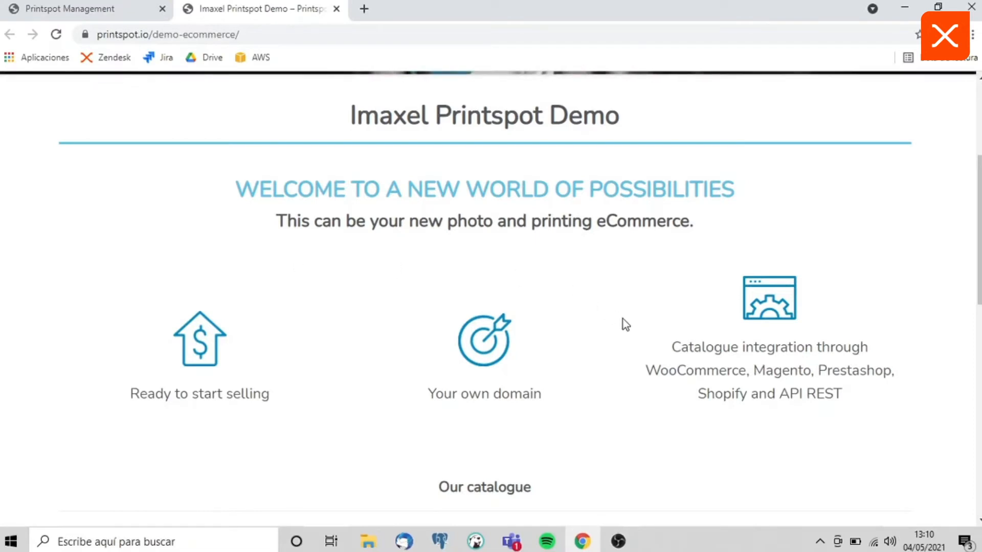
View the Home page footer setting in the management site and check the matching footer area on the storefront.
click(112, 14)
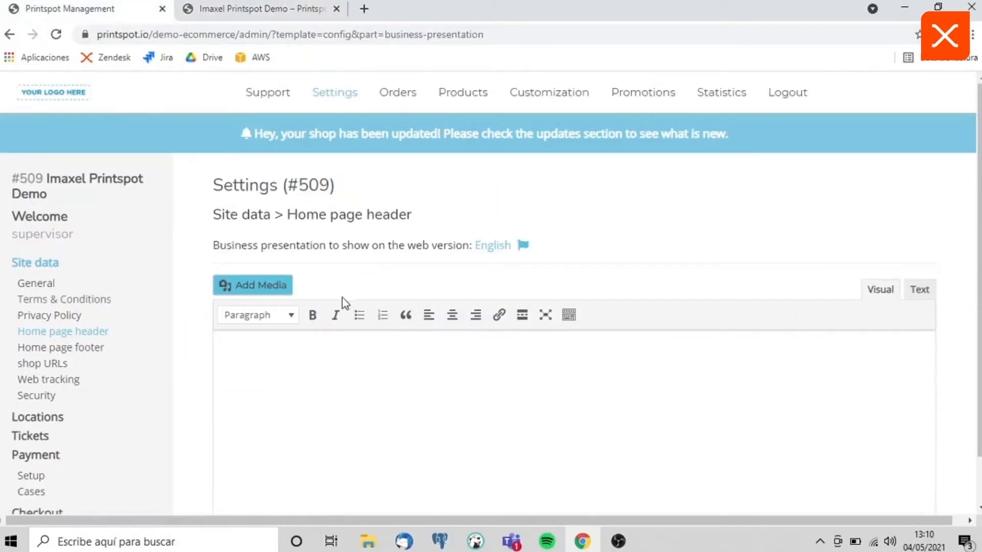
click(94, 349)
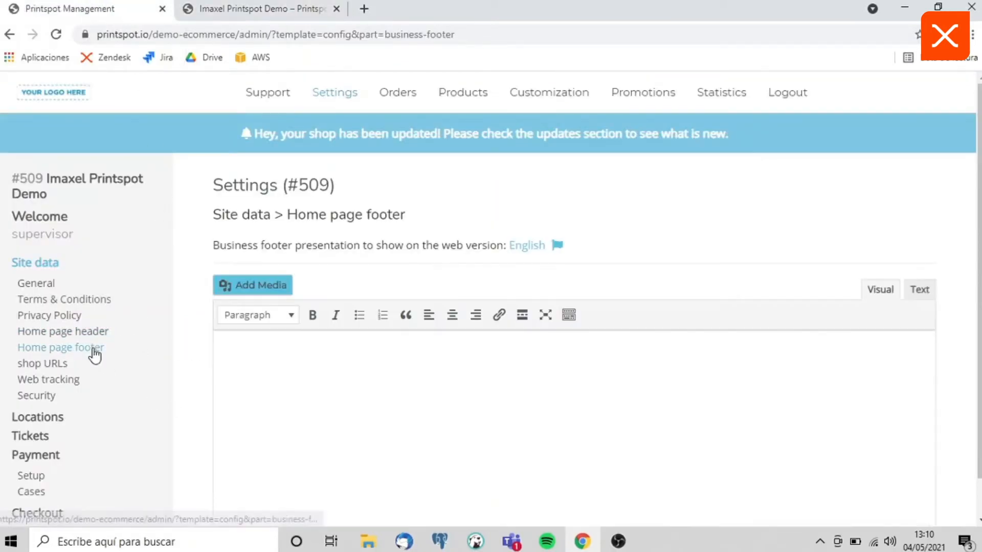
click(286, 9)
scroll(528, 453, down, 8)
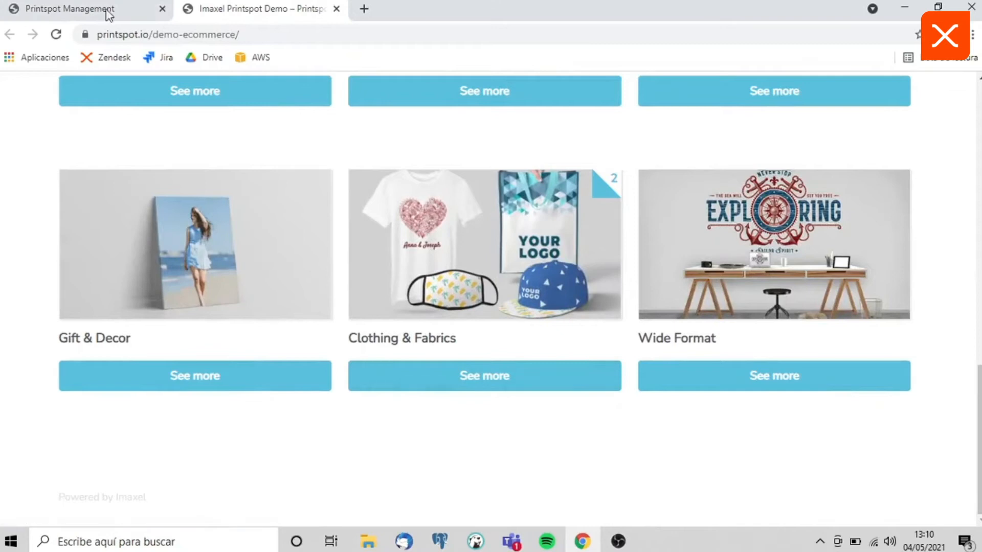
click(87, 5)
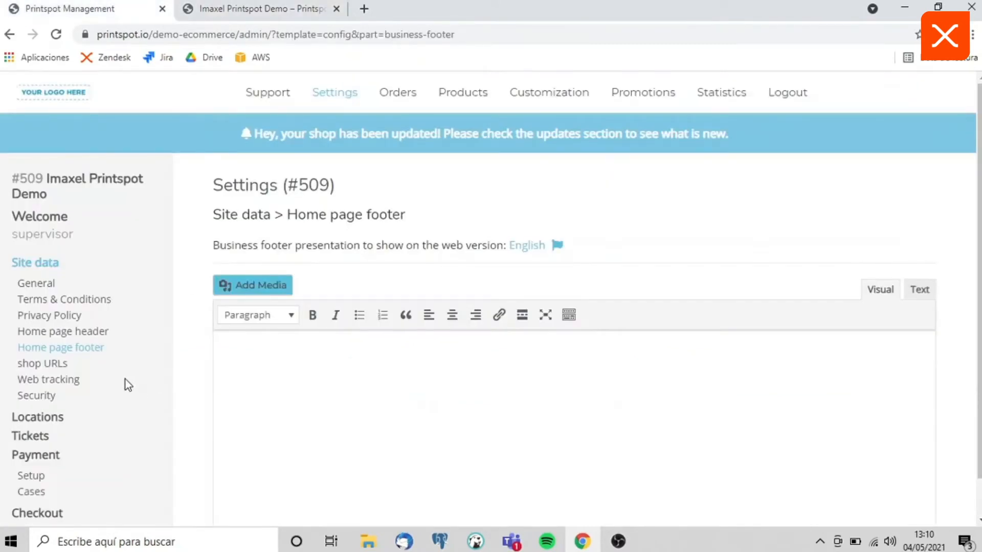
View the site data pages for Web tracking and Security.
click(74, 309)
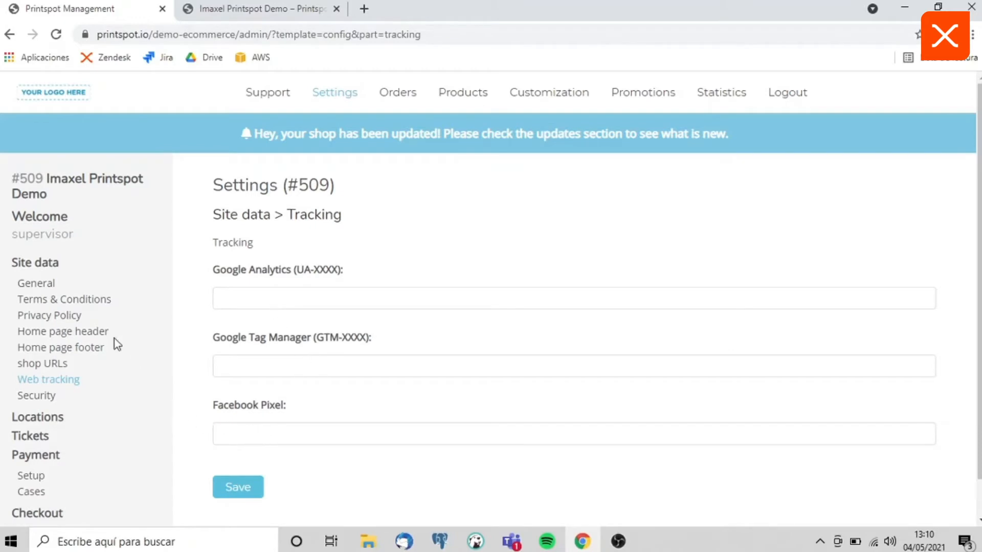
scroll(79, 333, down, 2)
click(44, 329)
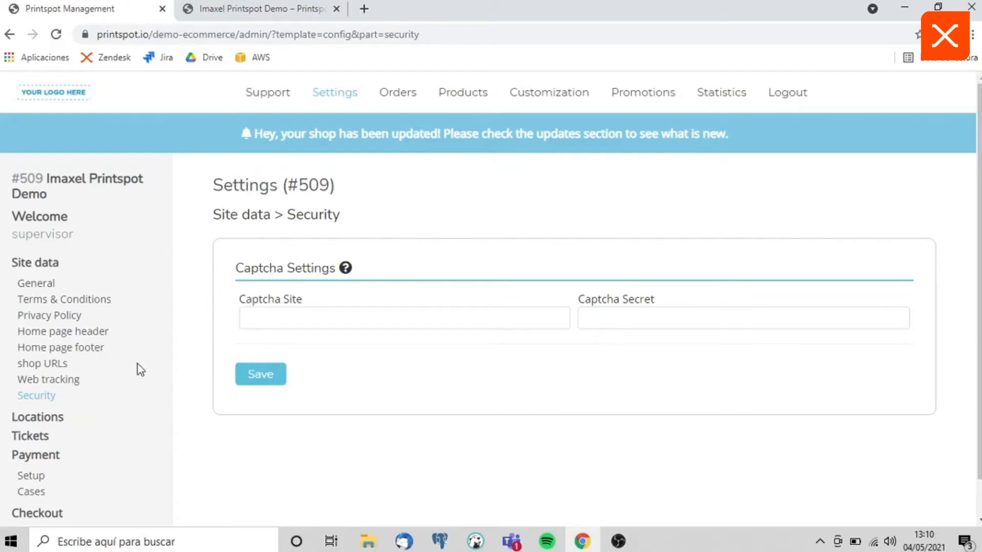
View the shop's Locations list and the Tickets receipt settings.
scroll(139, 362, down, 2)
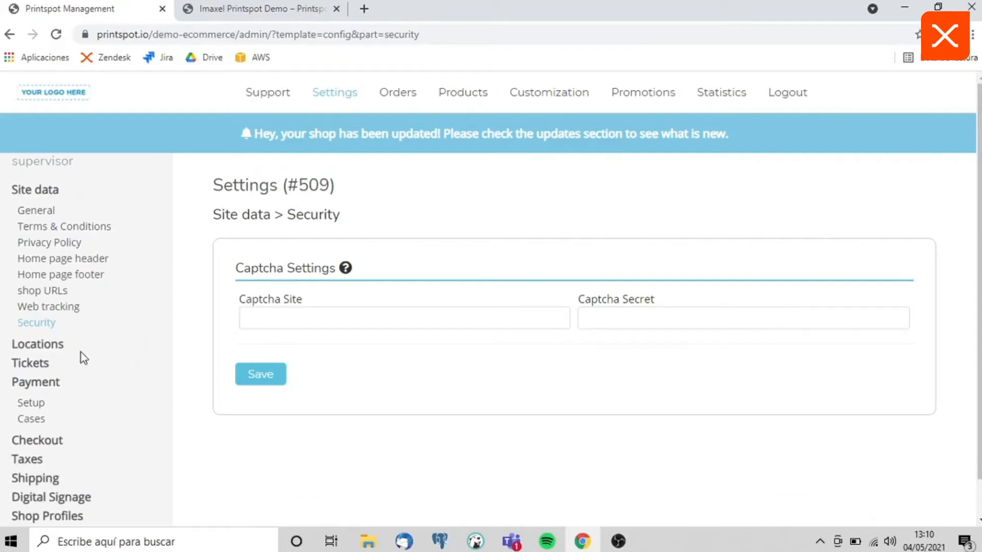
scroll(82, 353, down, 1)
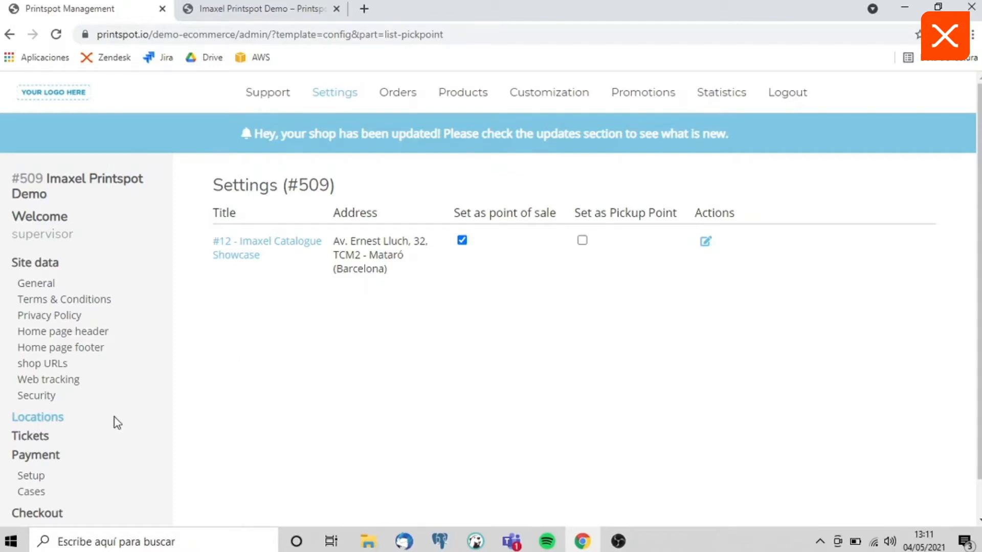
scroll(116, 404, down, 2)
click(44, 367)
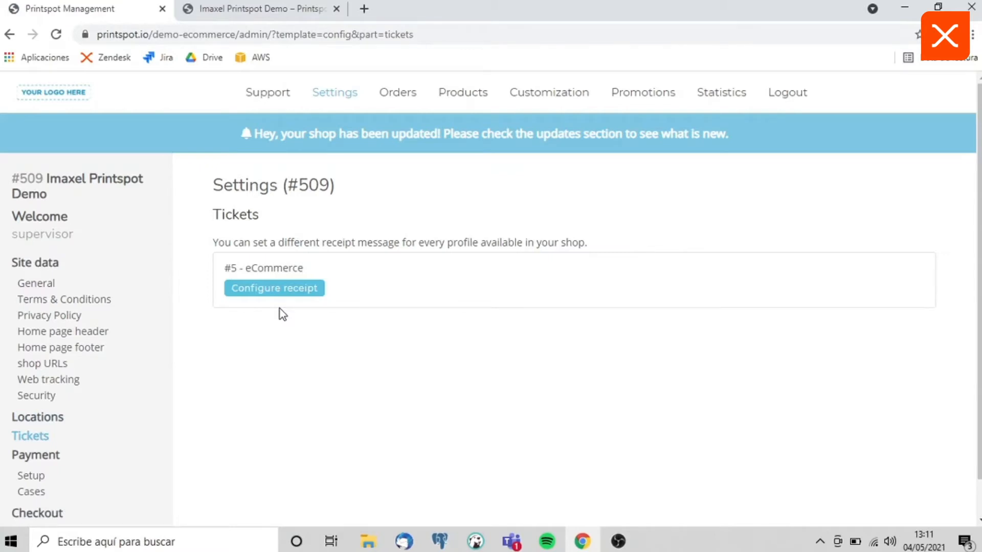
Review the Payment Cases for the eCommerce profile and the payment gateways on the Setup page.
scroll(73, 440, down, 2)
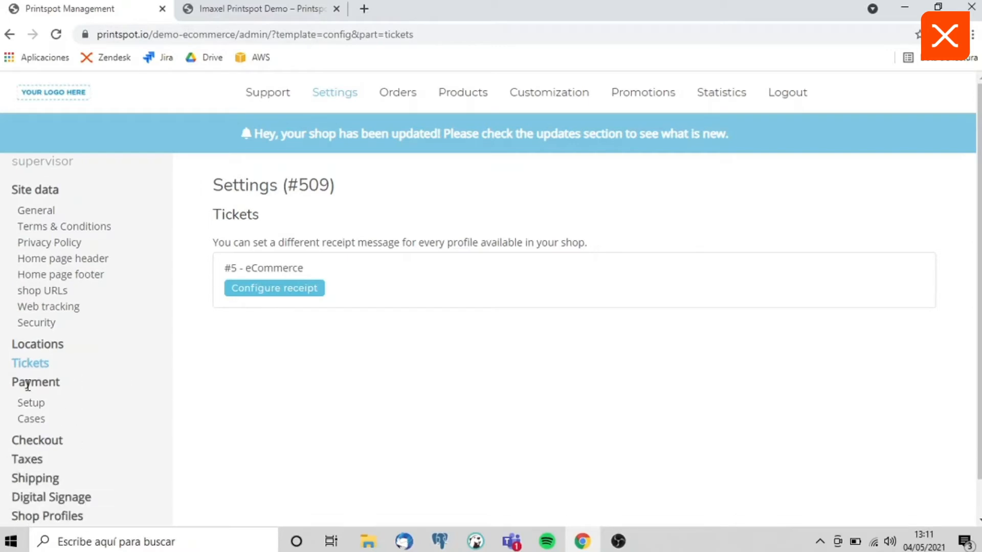
click(29, 417)
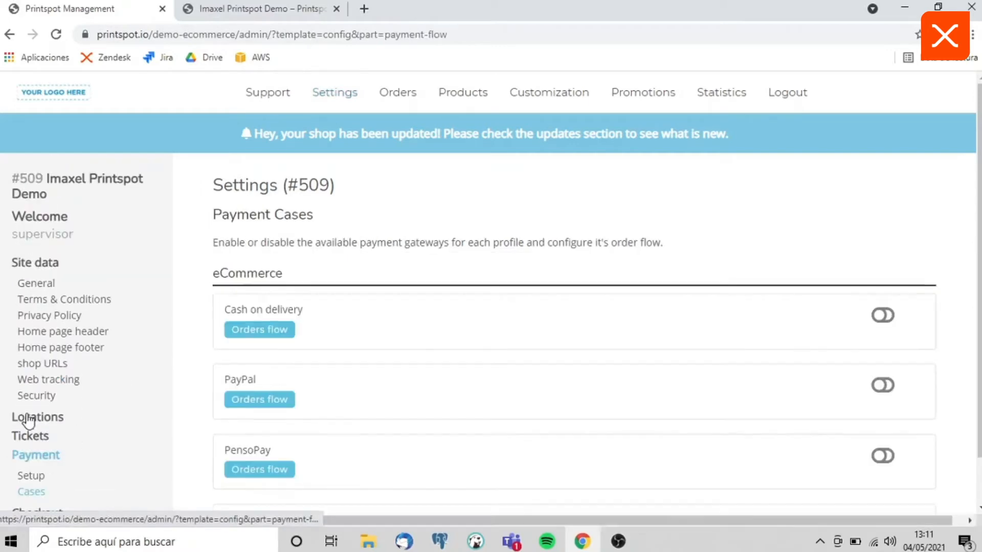
scroll(964, 394, down, 1)
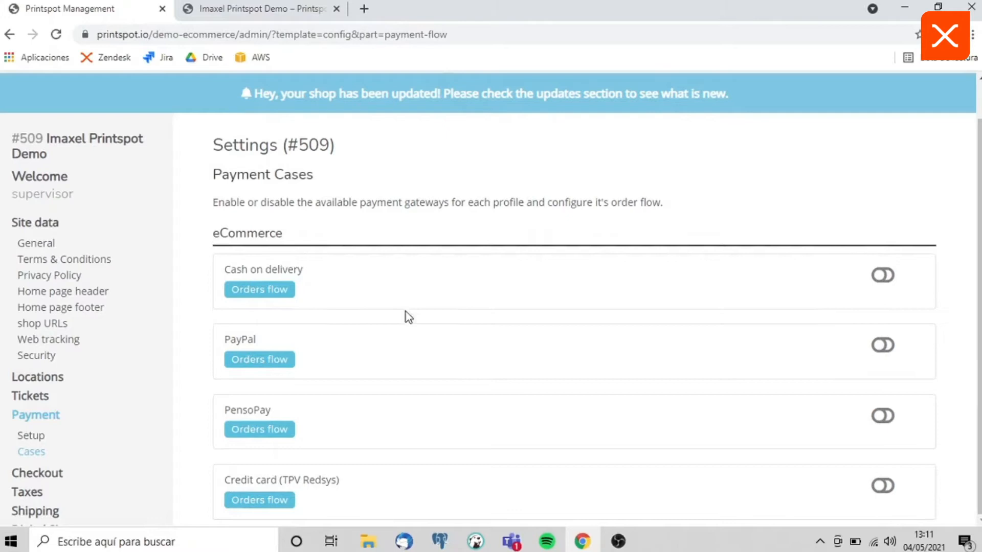
click(40, 436)
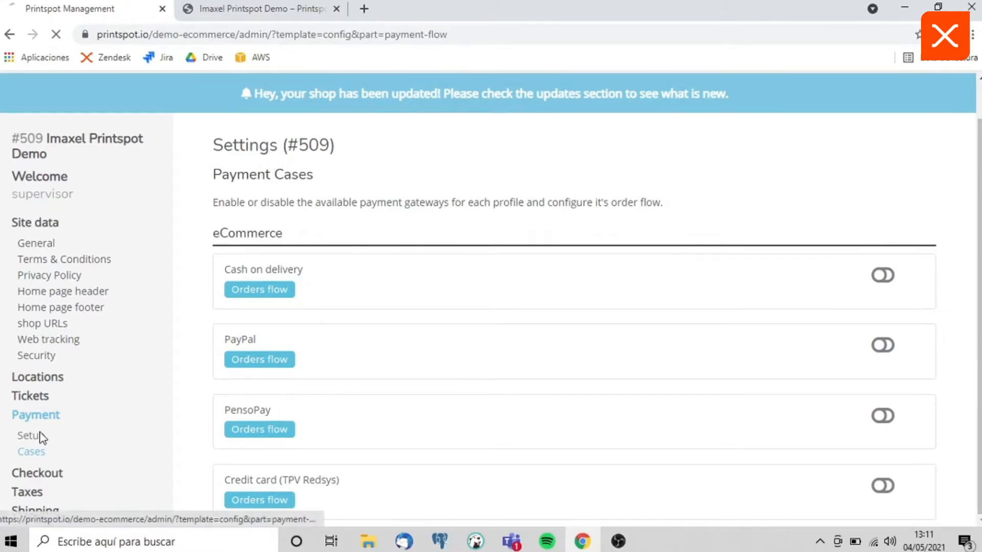
scroll(269, 378, down, 2)
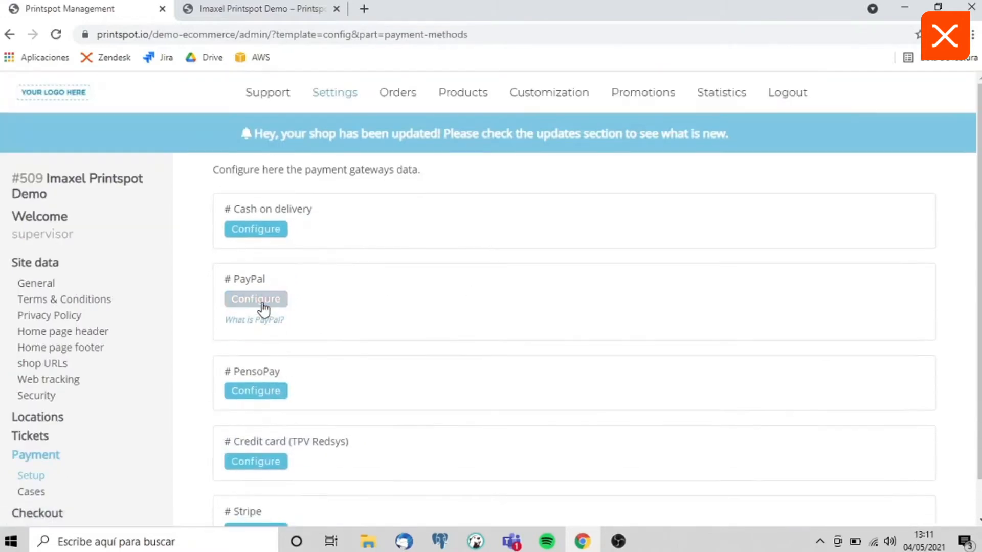
Open the PayPal gateway configuration, review its fields and close it without saving.
click(261, 301)
scroll(369, 397, down, 3)
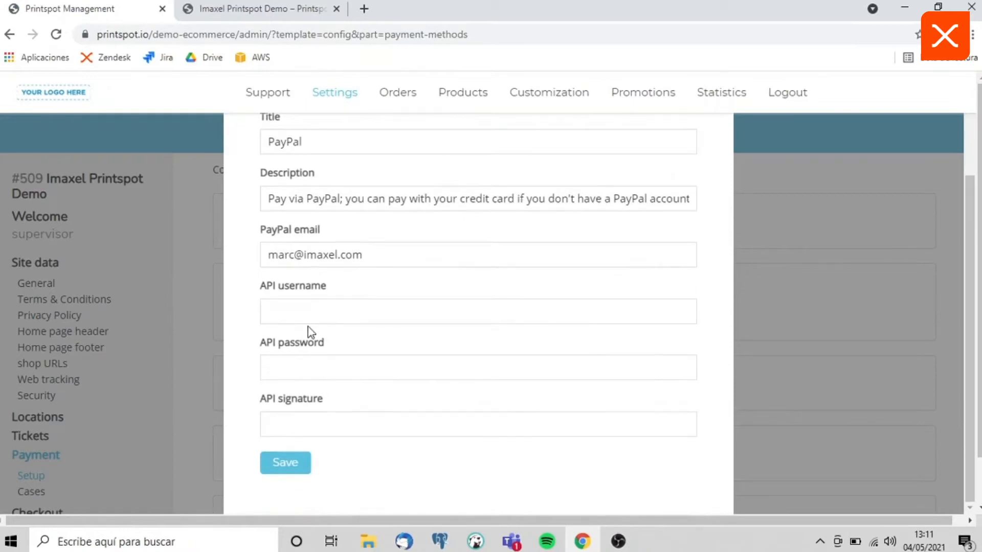
scroll(319, 324, up, 3)
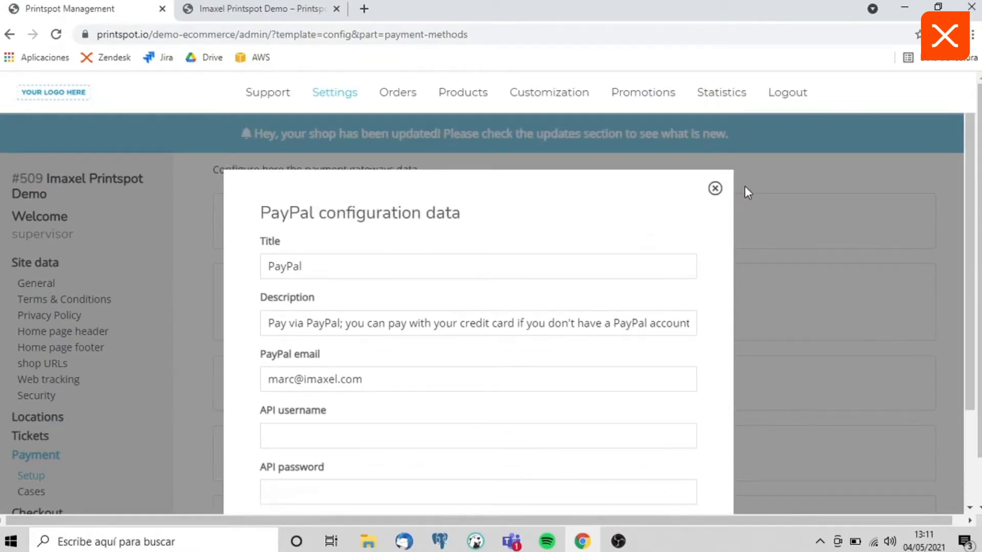
click(716, 189)
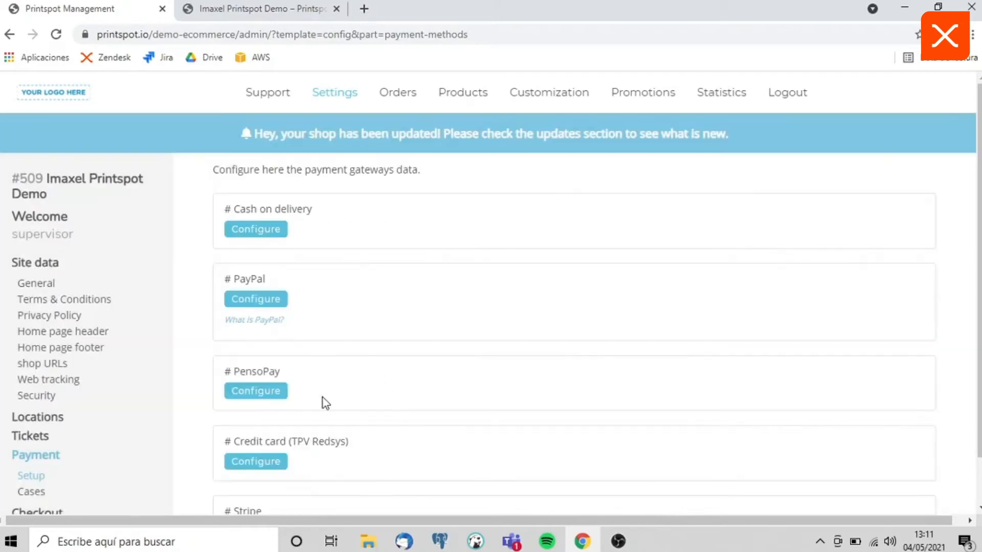
Look over the remaining payment gateways down to Stripe, and open the shop's Languages settings.
scroll(324, 399, down, 1)
click(285, 415)
scroll(289, 414, down, 1)
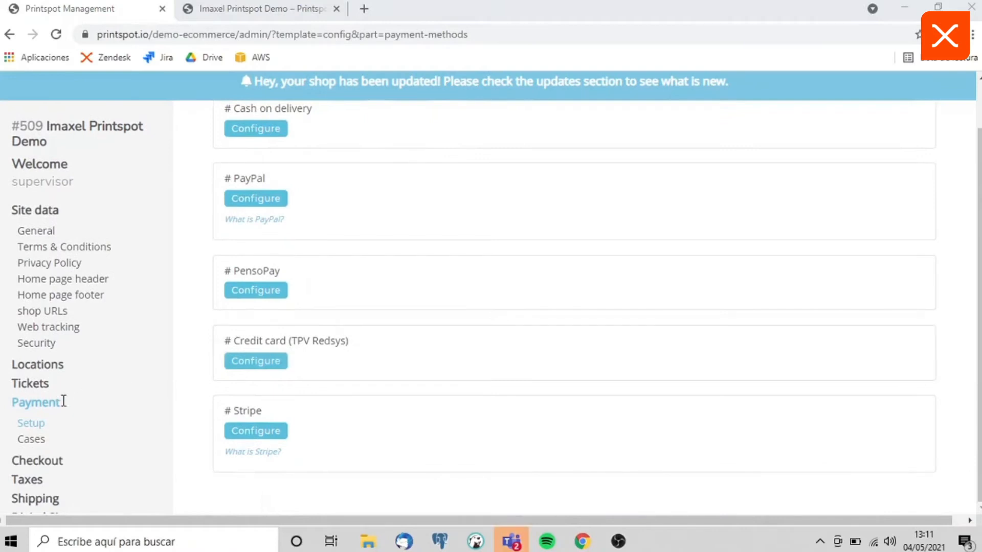
scroll(67, 405, down, 1)
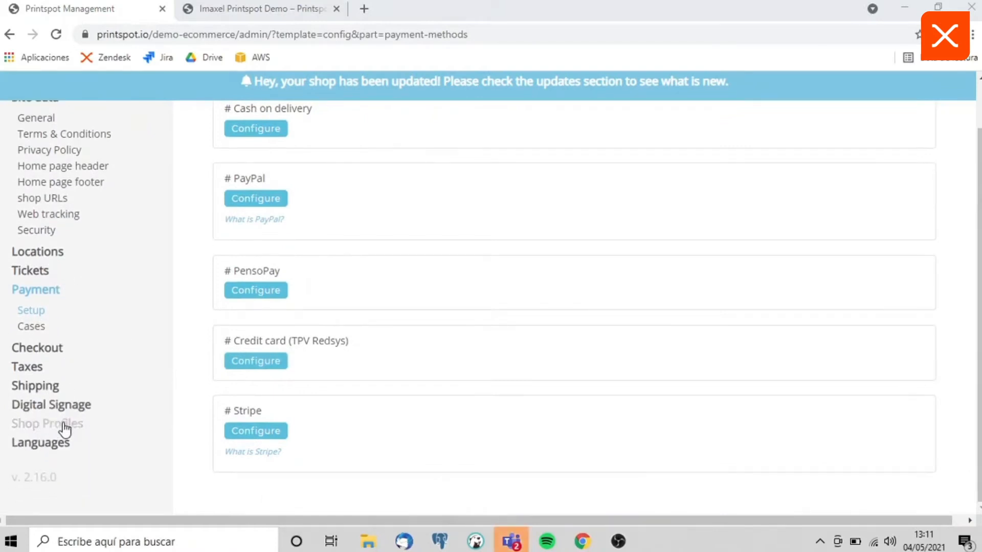
click(59, 445)
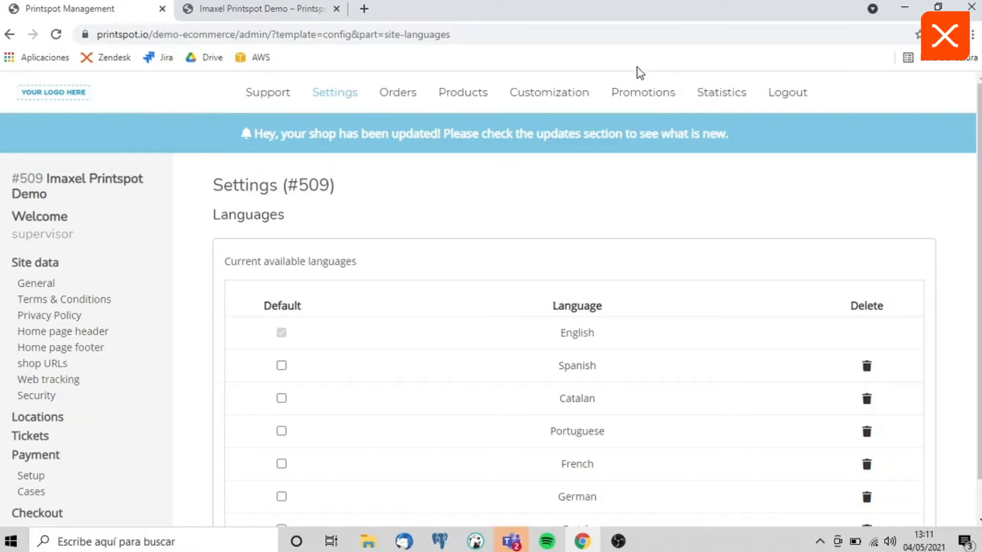
Review the general Look & Feel color options in Customization and open the Catalogue display options.
click(557, 94)
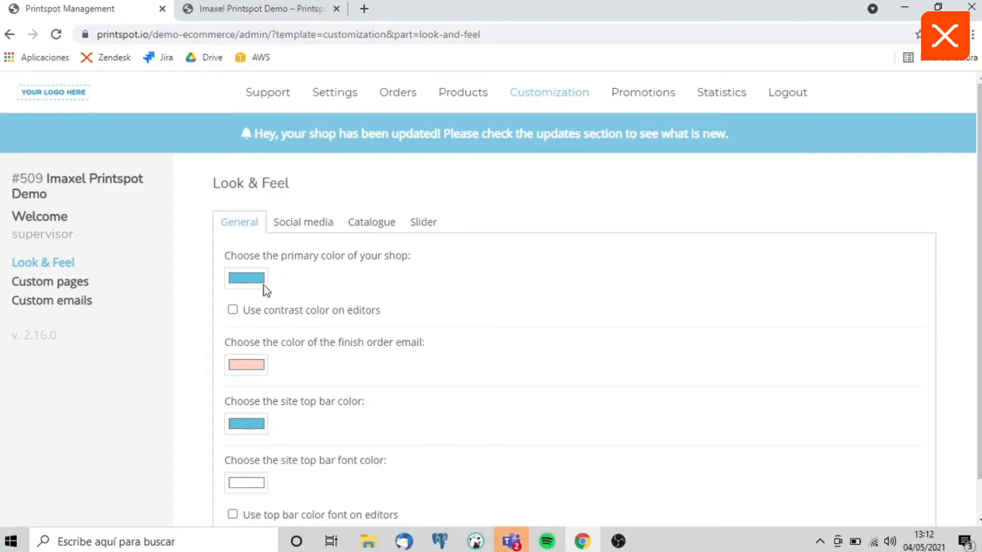
scroll(296, 327, down, 1)
scroll(341, 276, up, 1)
click(367, 228)
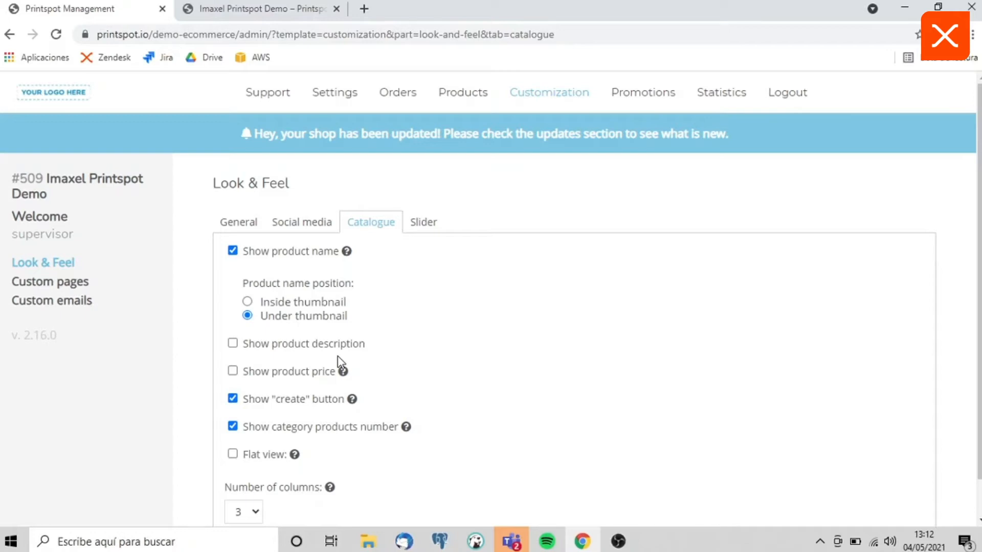
Compare the catalogue section on the storefront with the Catalogue display options in Look & Feel.
click(285, 10)
scroll(505, 364, up, 7)
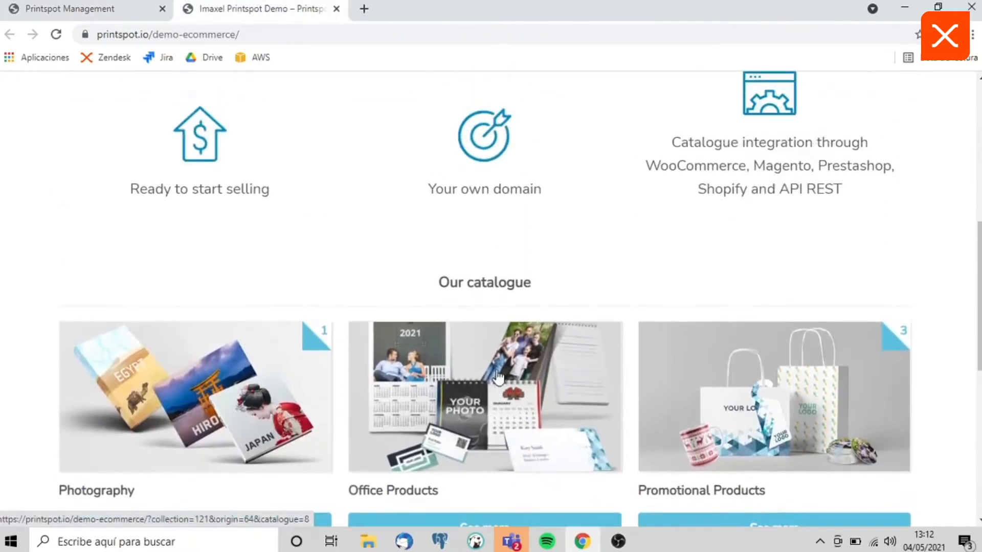
click(28, 6)
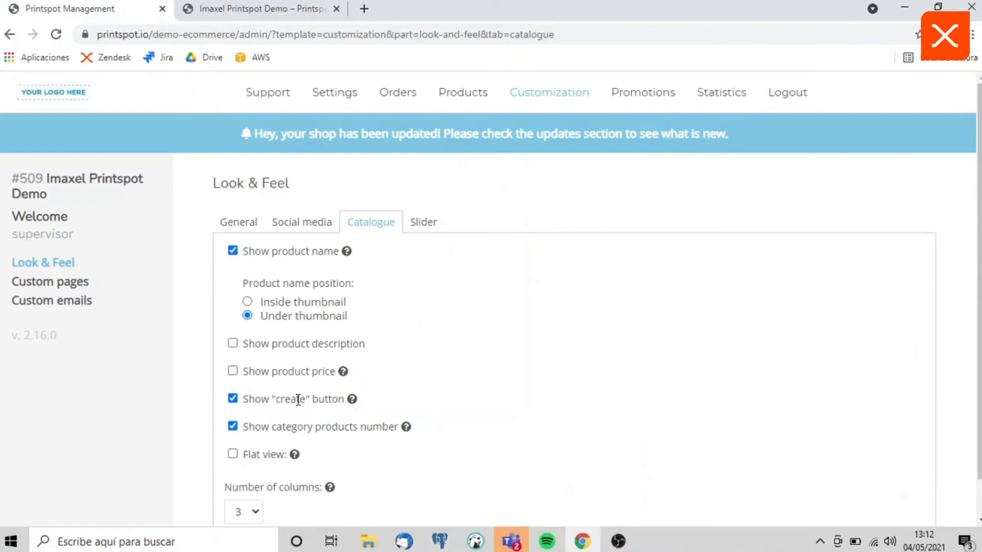
scroll(307, 398, down, 1)
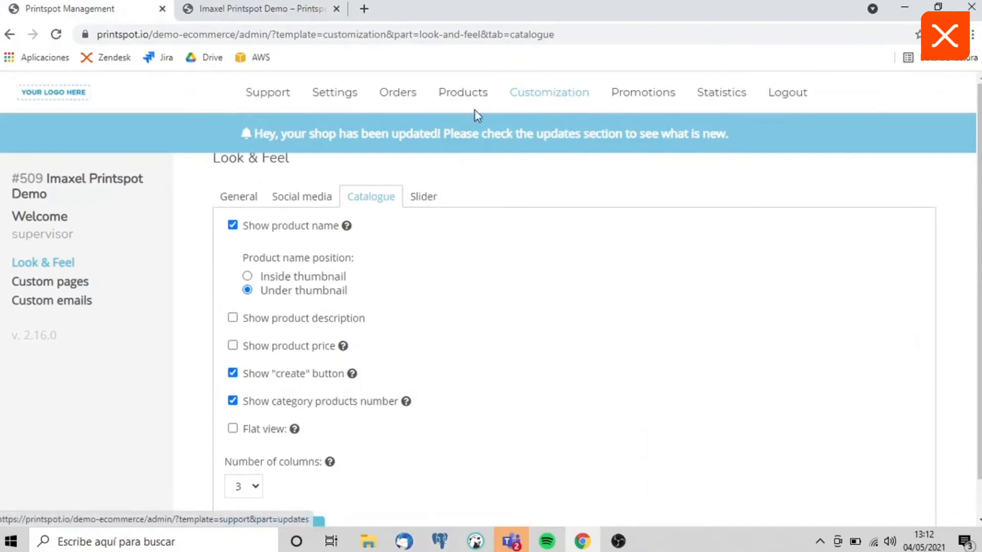
View the Promotions list and the Orders Statistics export page.
click(629, 100)
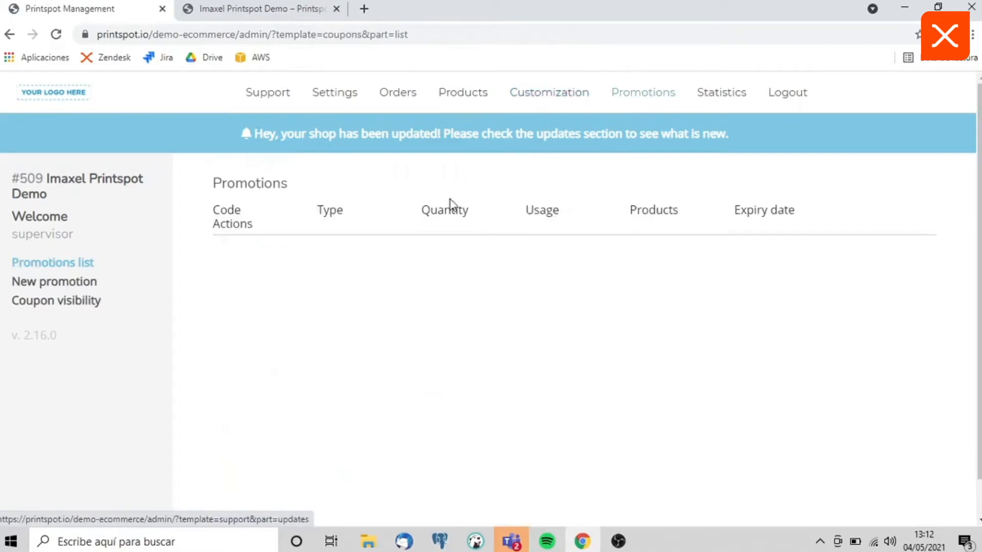
click(712, 97)
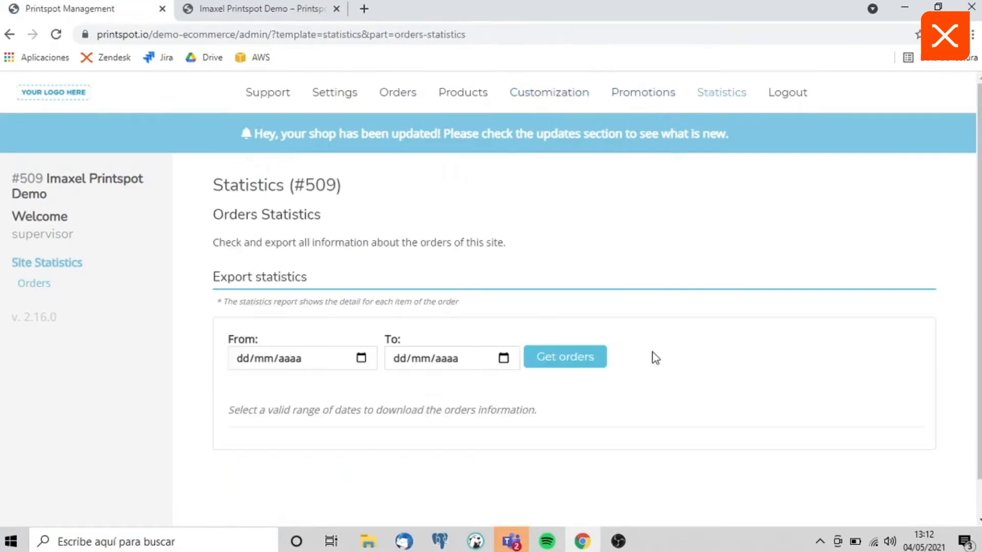
View the product Catalogues page and its option for creating a new catalogue, dismissing the incoming chat notification.
click(469, 92)
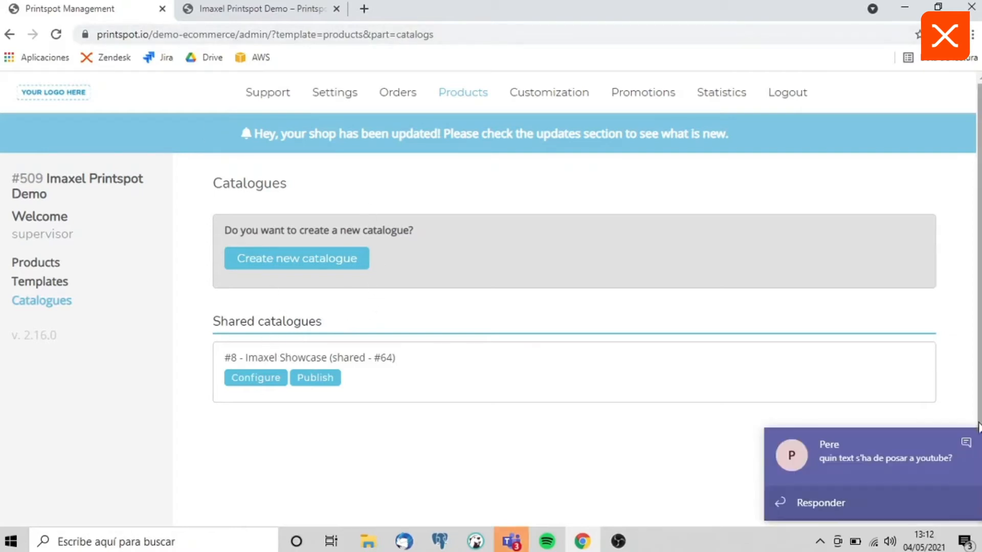
click(966, 442)
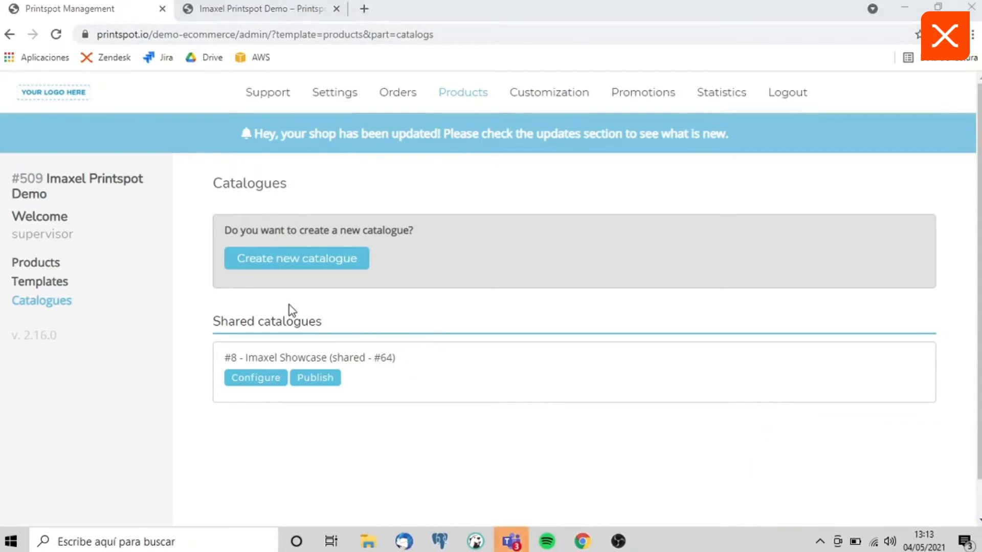
click(283, 261)
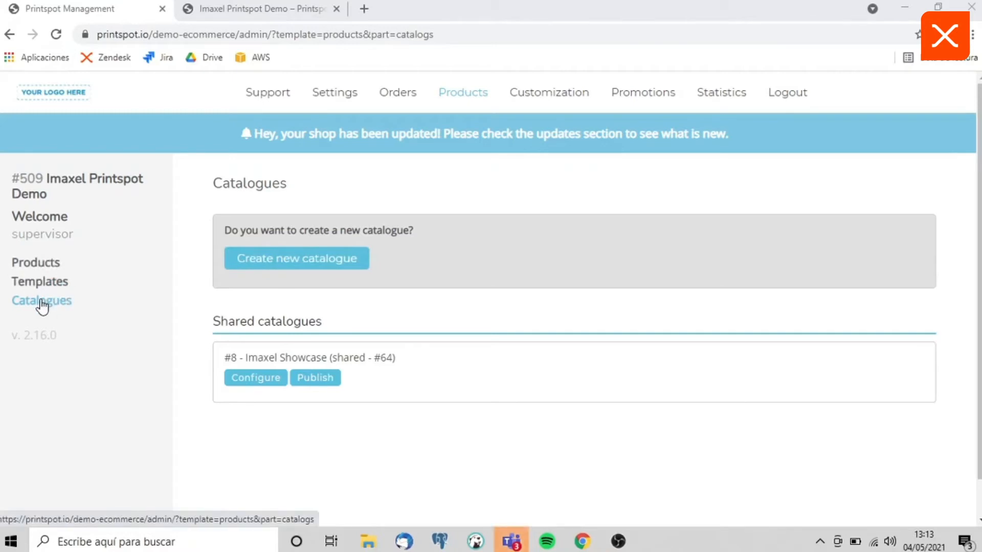
click(340, 275)
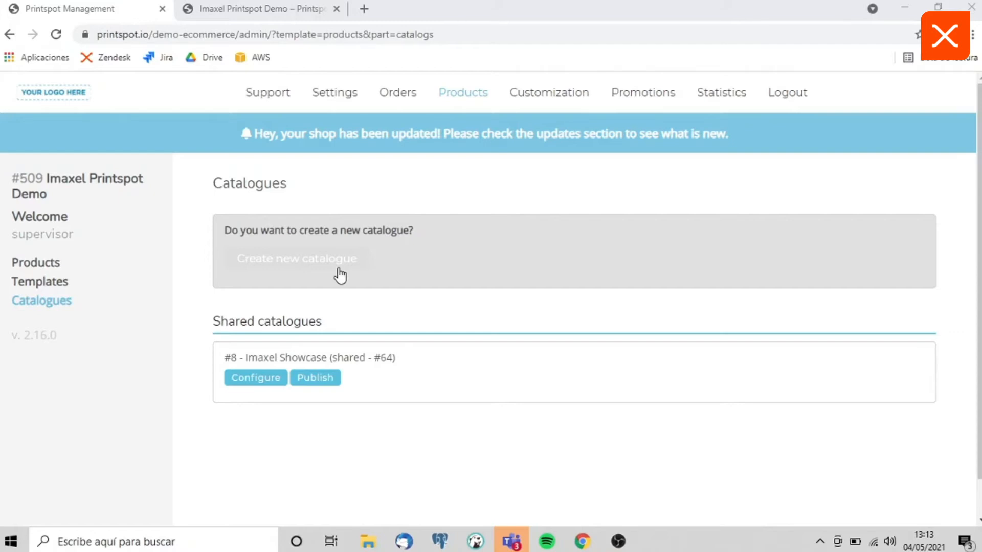
Check which profiles the shared Imaxel Showcase catalogue is published for, and close the publishing dialog without saving.
click(306, 382)
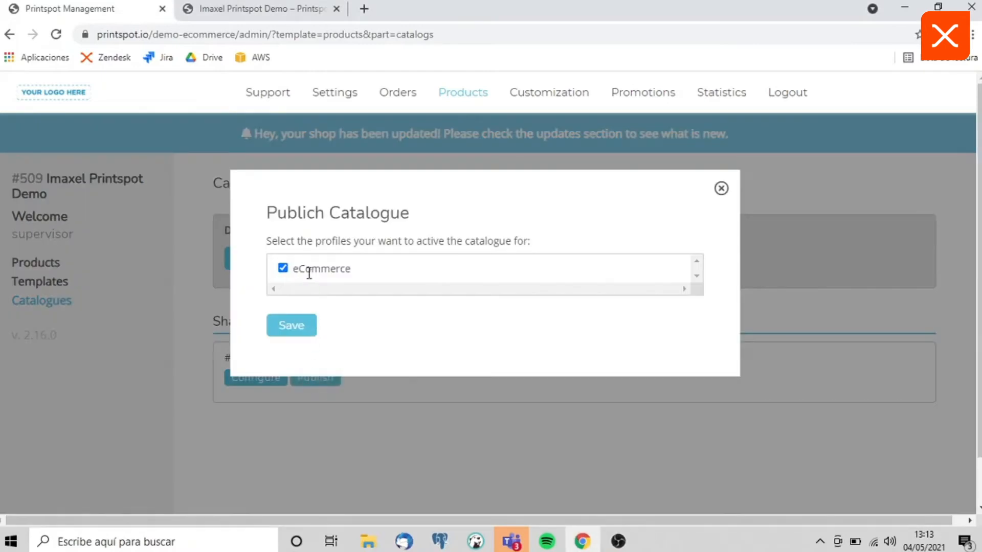
click(721, 189)
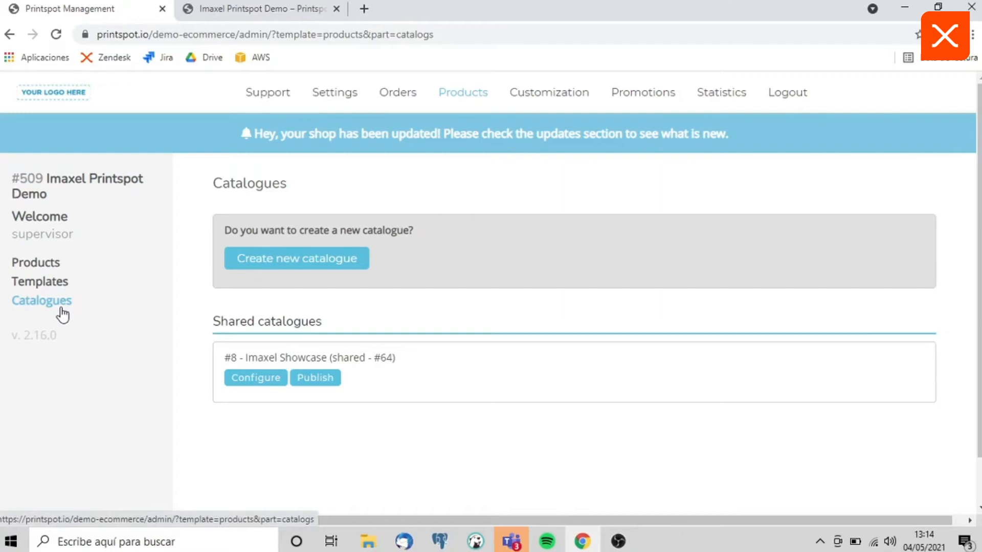
Review the shop's Products page, examining the Network Products list and the Your Own Products section.
click(47, 265)
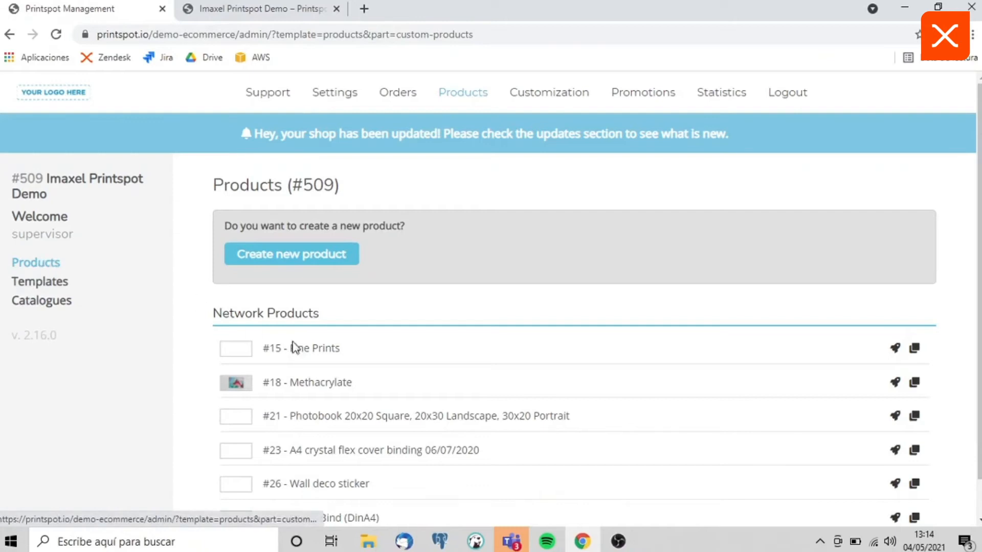
scroll(409, 354, down, 5)
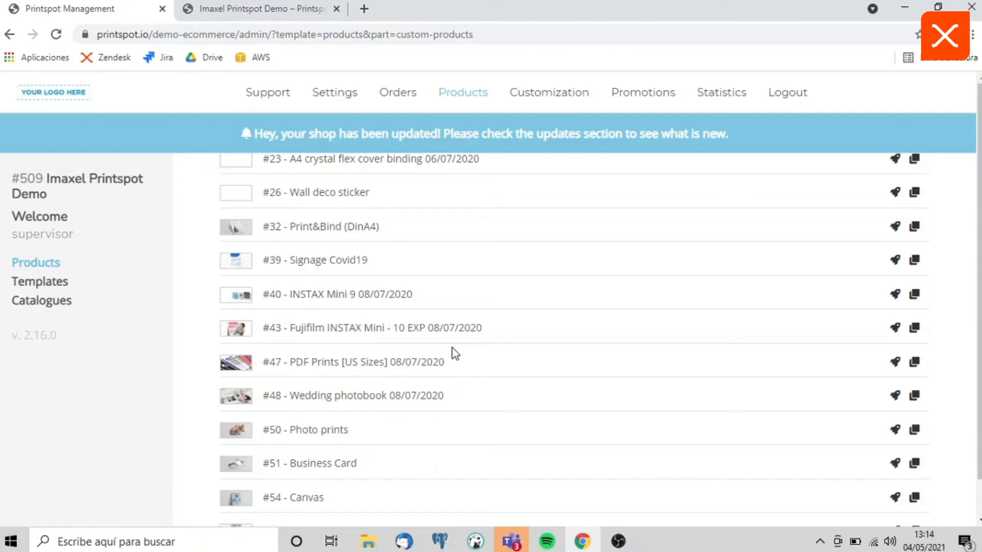
scroll(476, 338, down, 15)
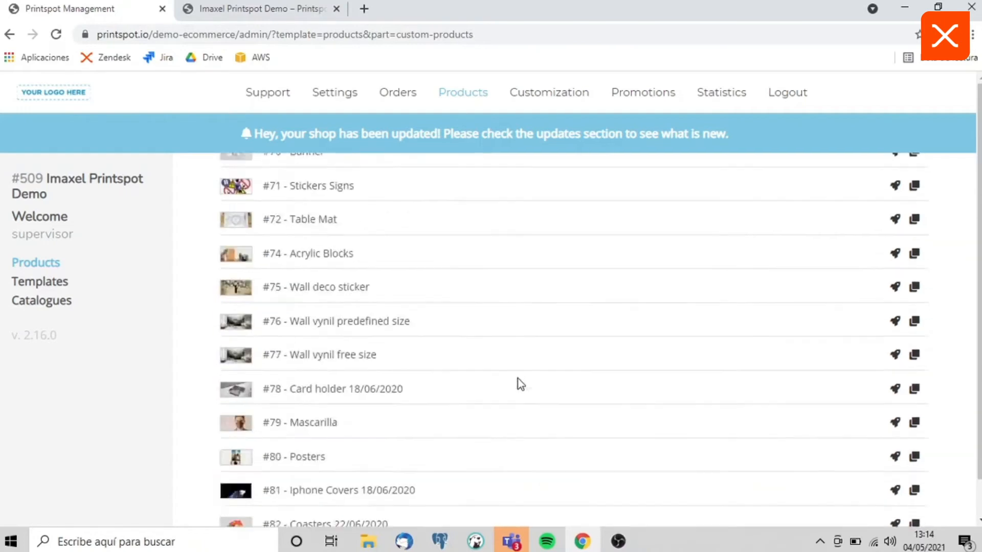
scroll(578, 392, down, 1)
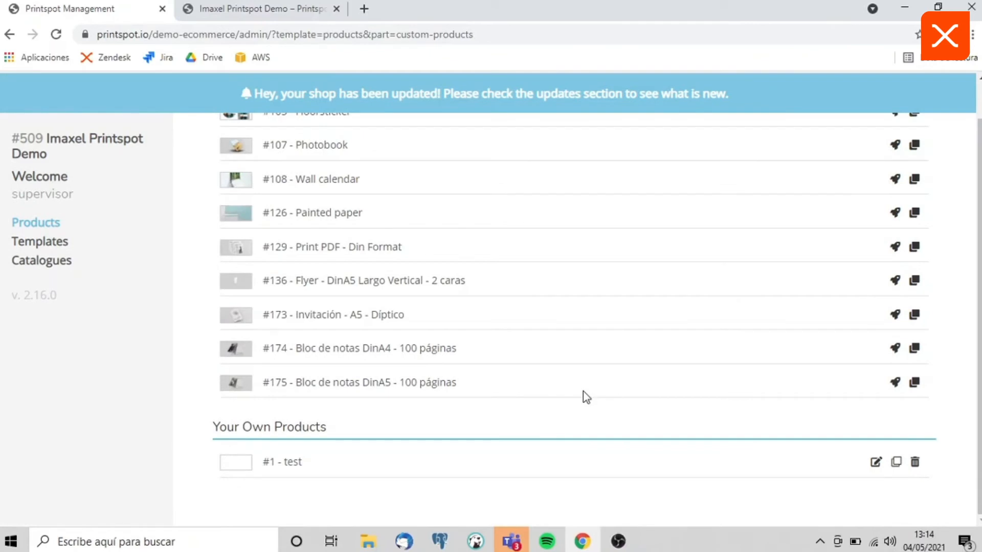
scroll(532, 368, up, 15)
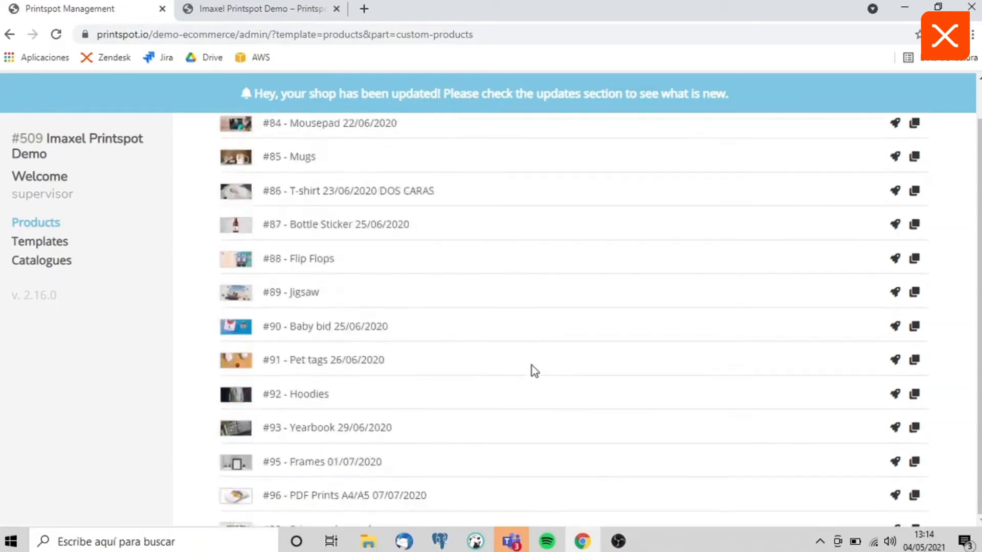
scroll(532, 367, up, 1)
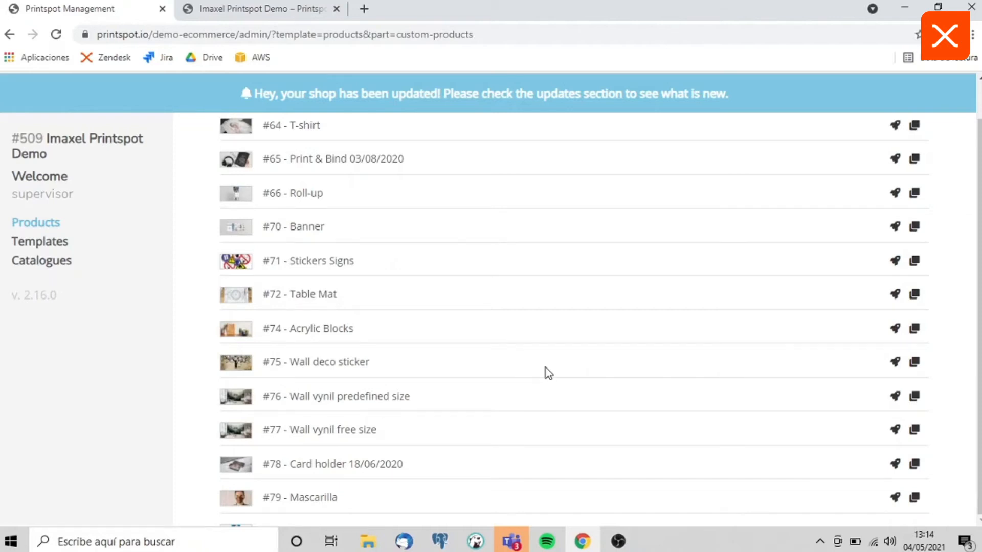
scroll(546, 367, up, 20)
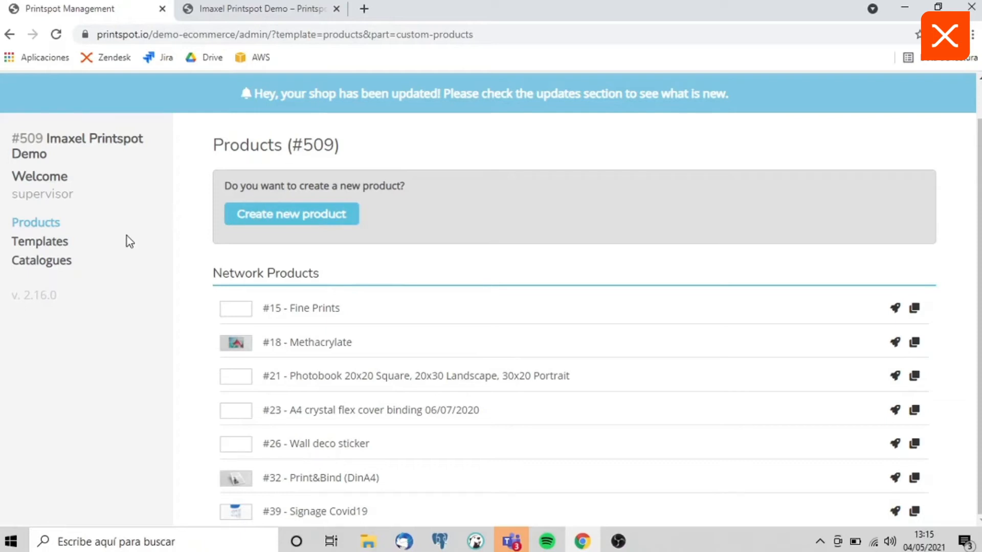
Open the Templates section in the PrintSpot Admin site, highlight its base admin address, and close the demo storefront page.
click(61, 245)
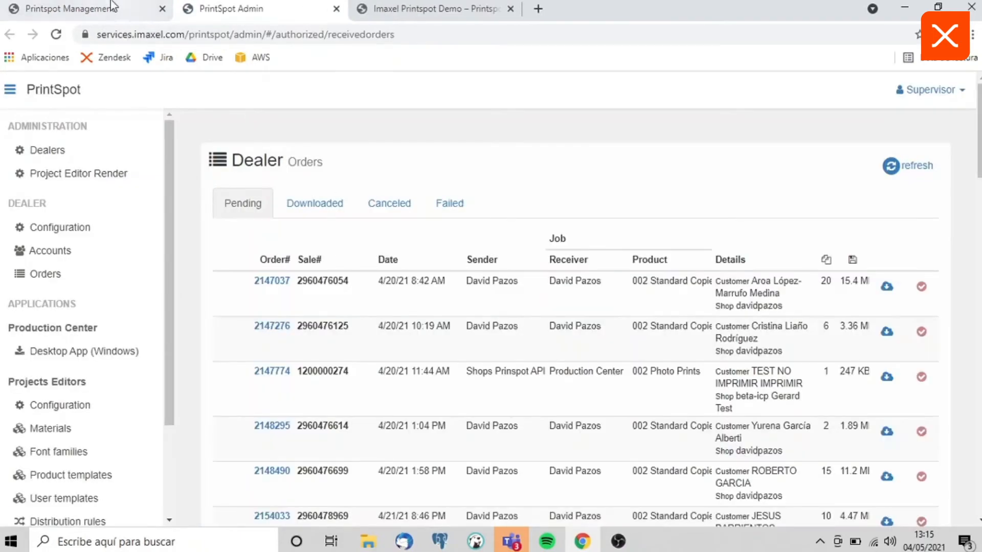
click(112, 6)
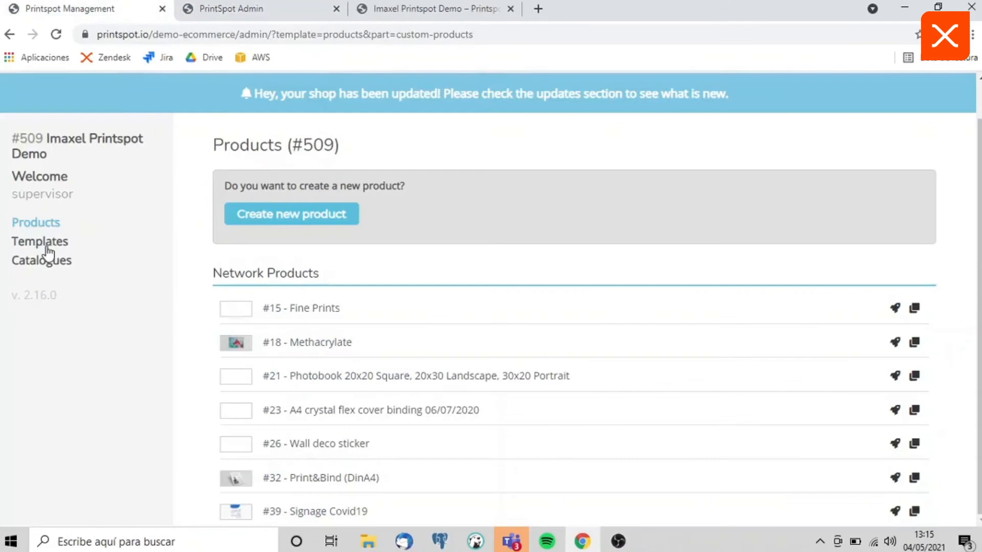
click(187, 17)
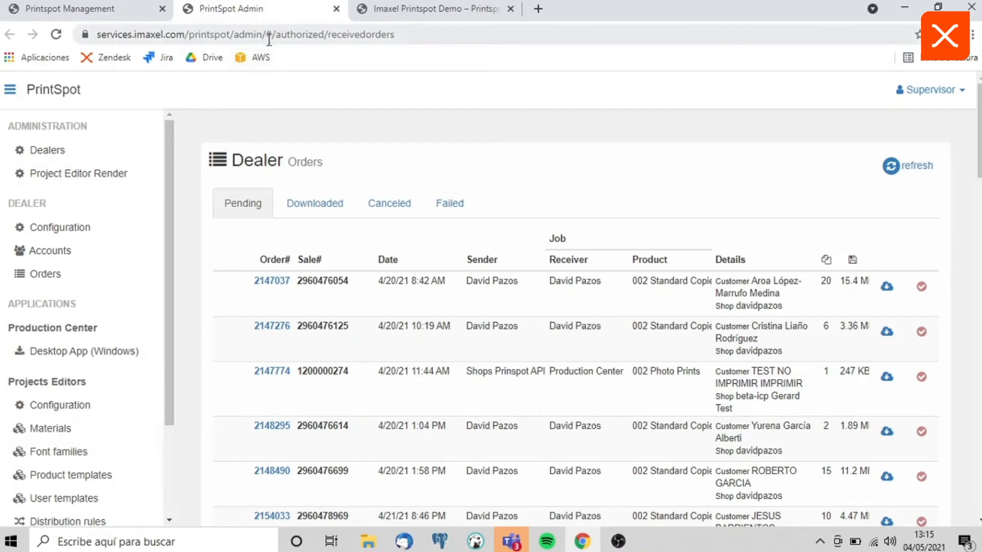
drag(266, 35, 92, 35)
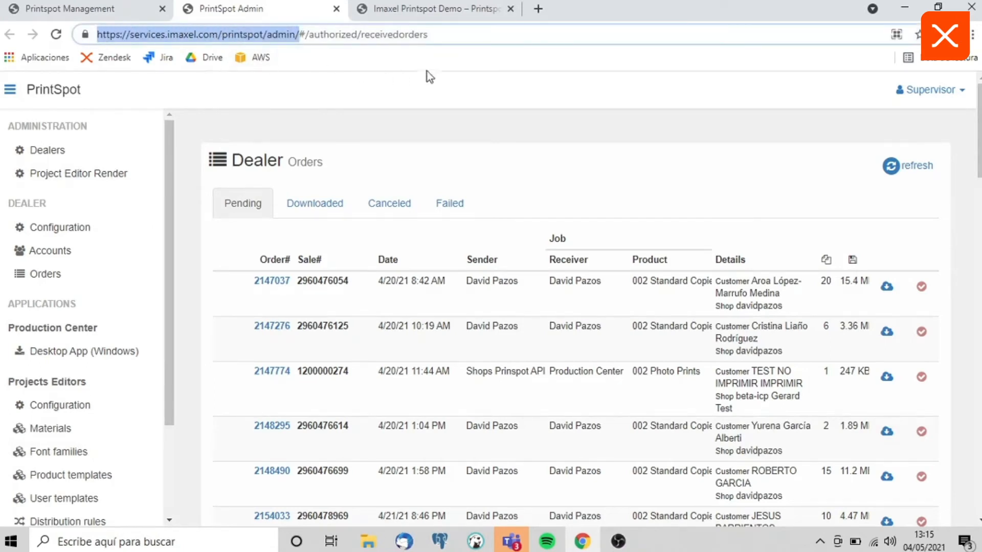
click(508, 9)
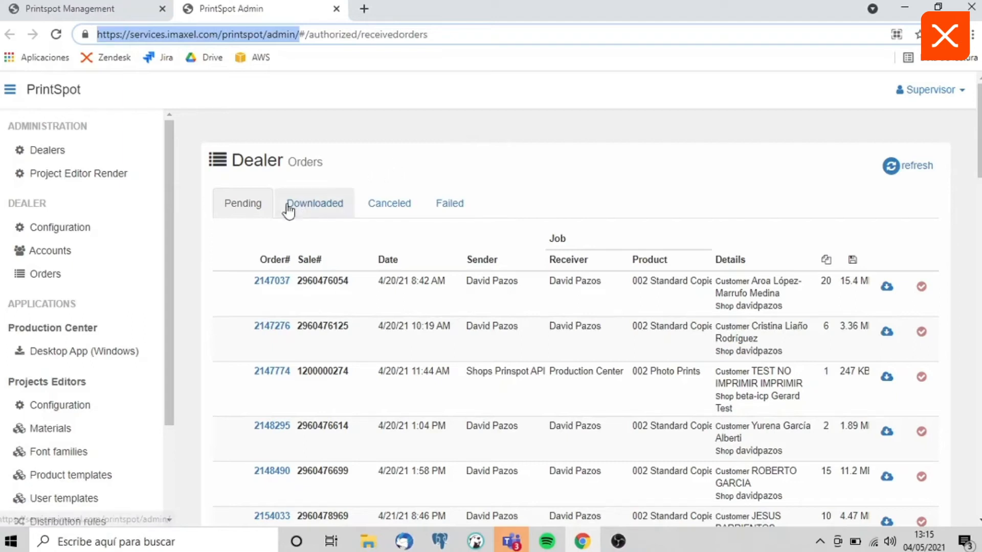
Look over the PrintSpot Admin sections and browse the Project Editor's master product templates.
scroll(121, 271, down, 1)
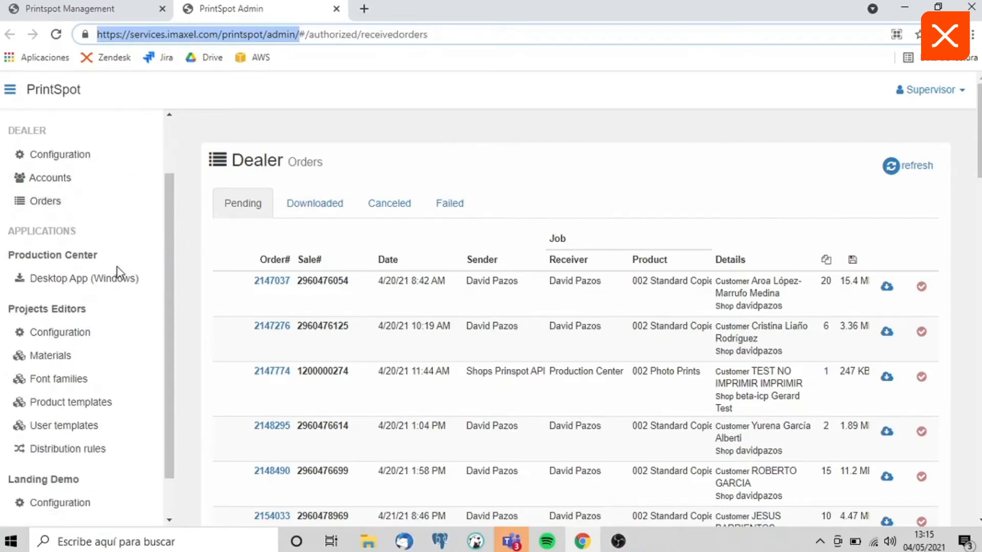
scroll(119, 271, down, 1)
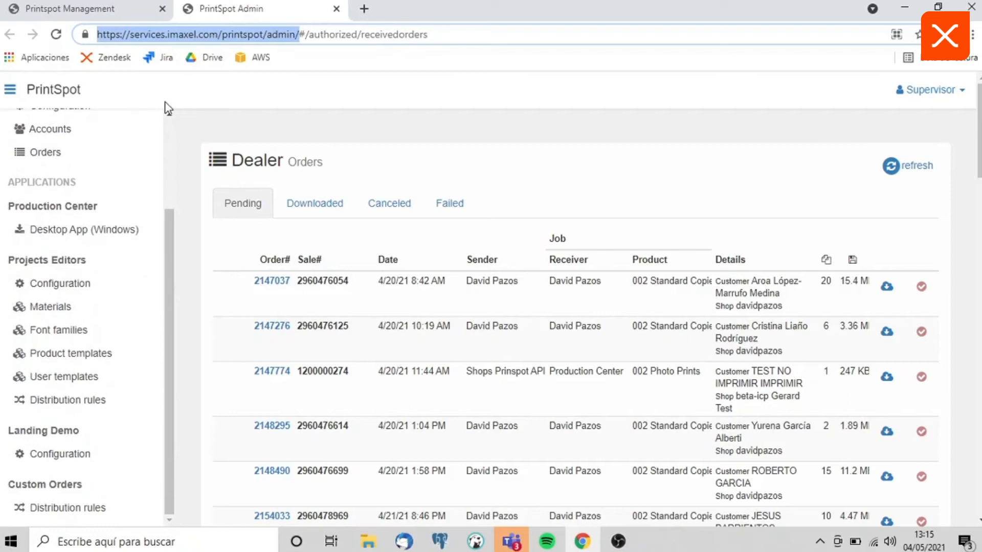
click(67, 365)
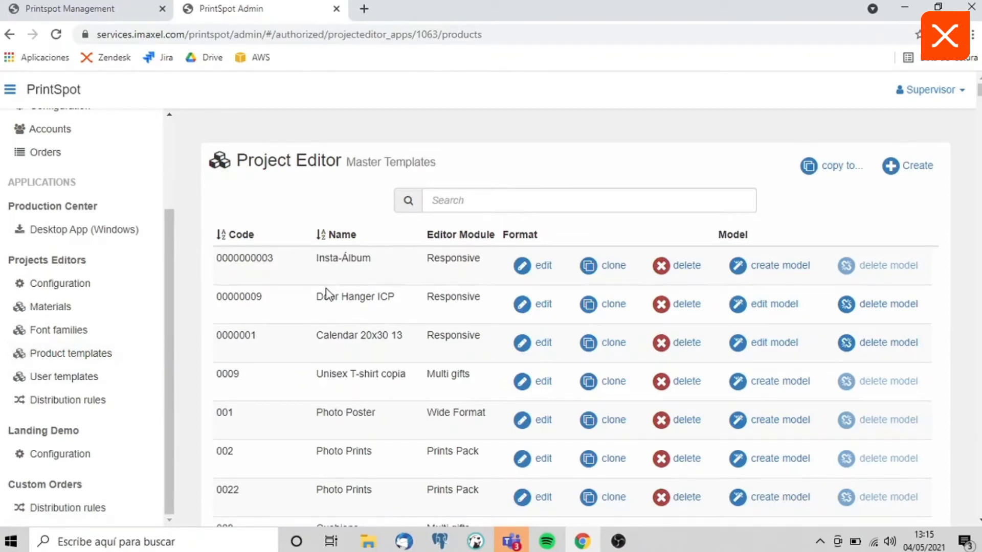
scroll(326, 294, down, 10)
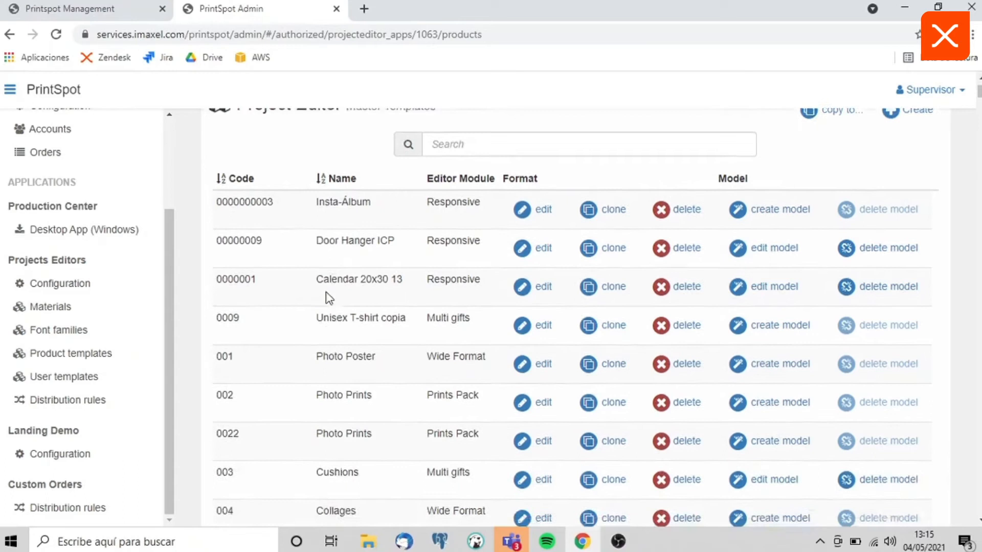
scroll(326, 297, down, 10)
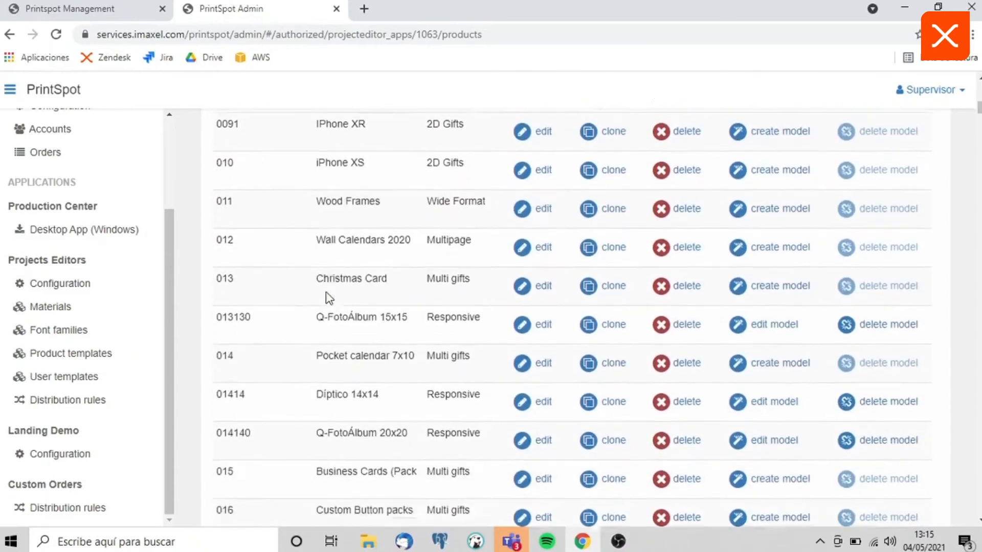
scroll(336, 300, down, 5)
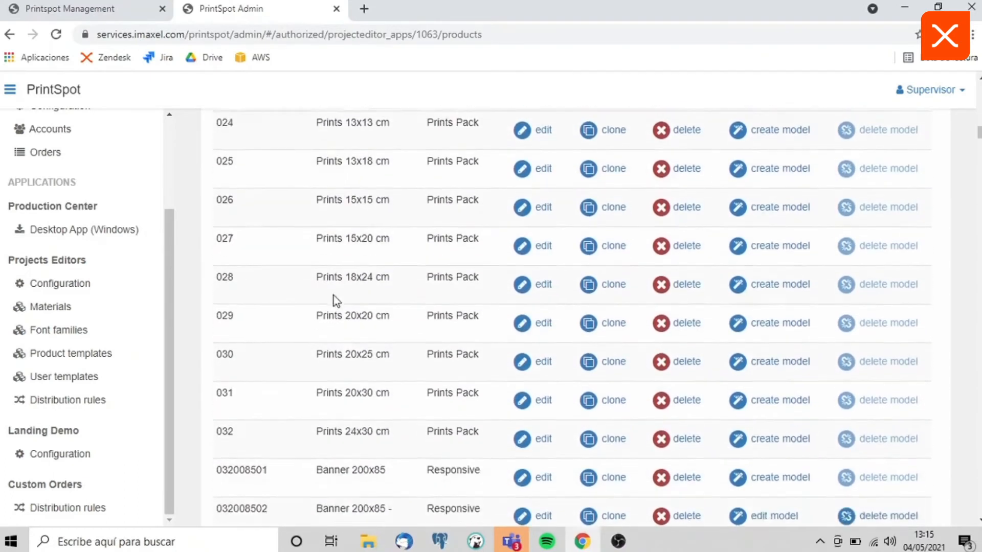
Compare the shop's Products and Catalogues pages in Printspot Management with the master templates in PrintSpot Admin.
click(102, 9)
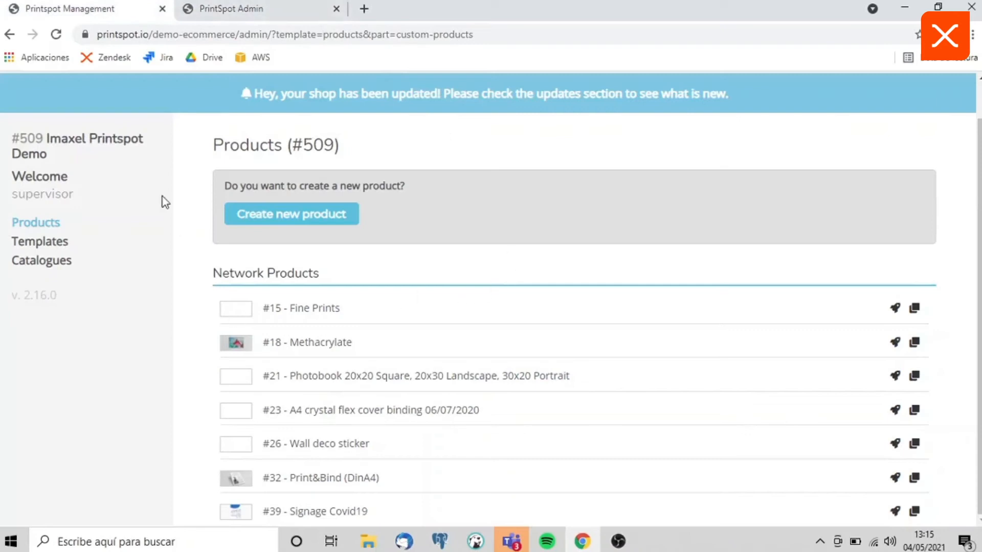
click(225, 9)
scroll(348, 317, down, 10)
scroll(349, 319, down, 8)
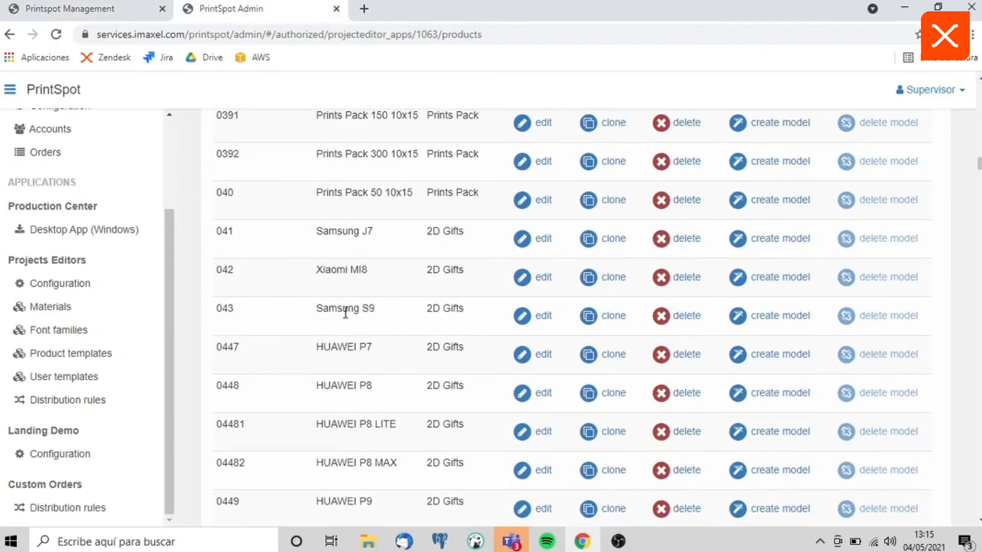
click(143, 13)
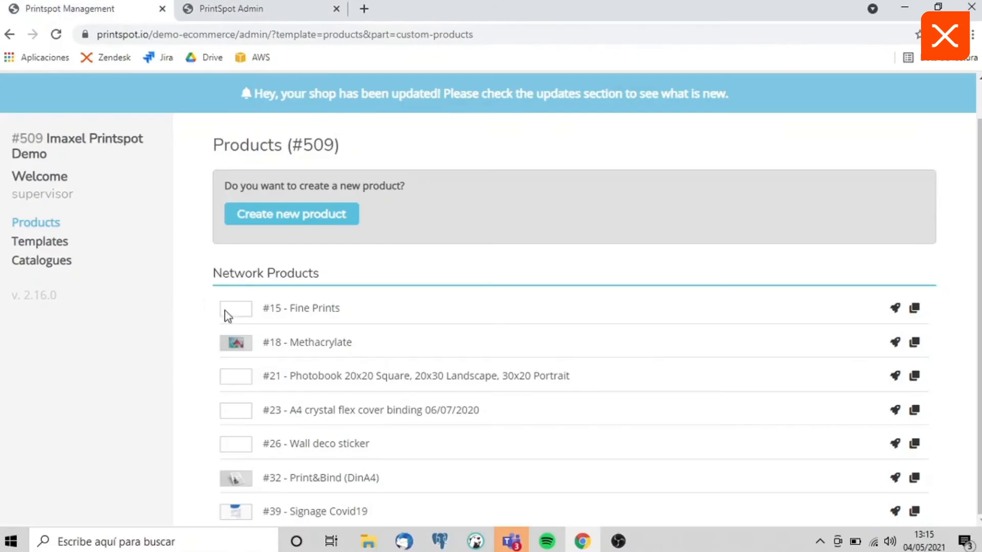
scroll(357, 361, down, 4)
click(60, 261)
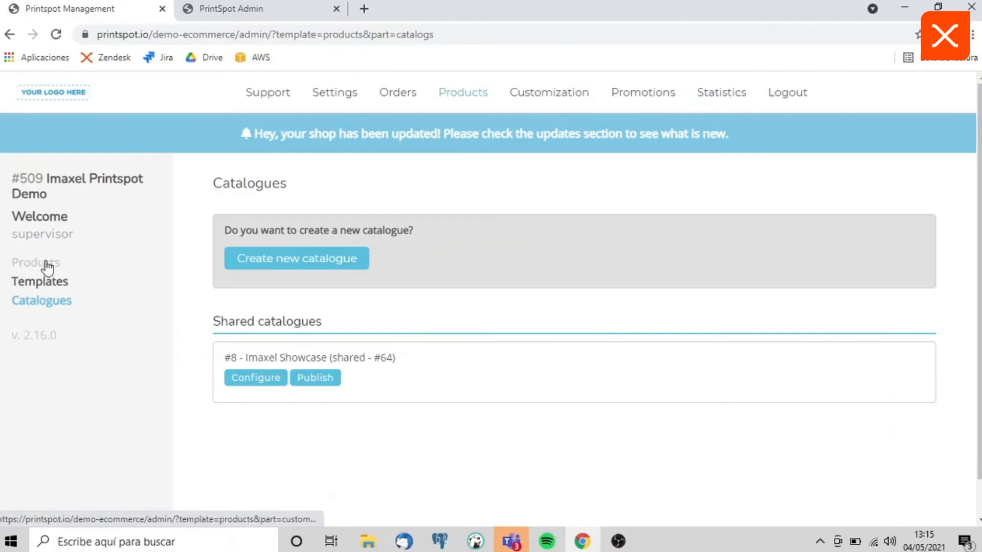
click(226, 9)
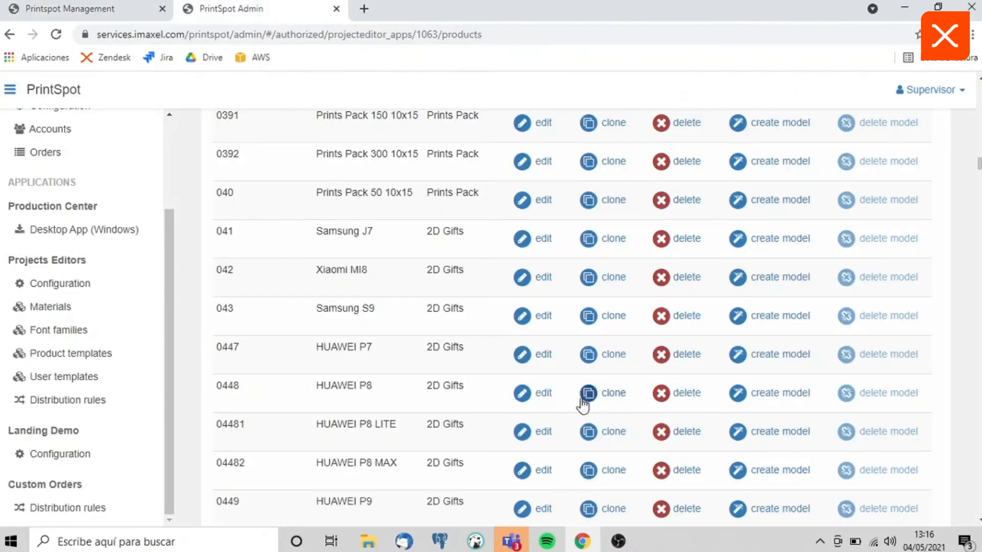
Start creating a new master template of the Responsive Photobook type.
scroll(407, 401, up, 1)
scroll(406, 400, up, 20)
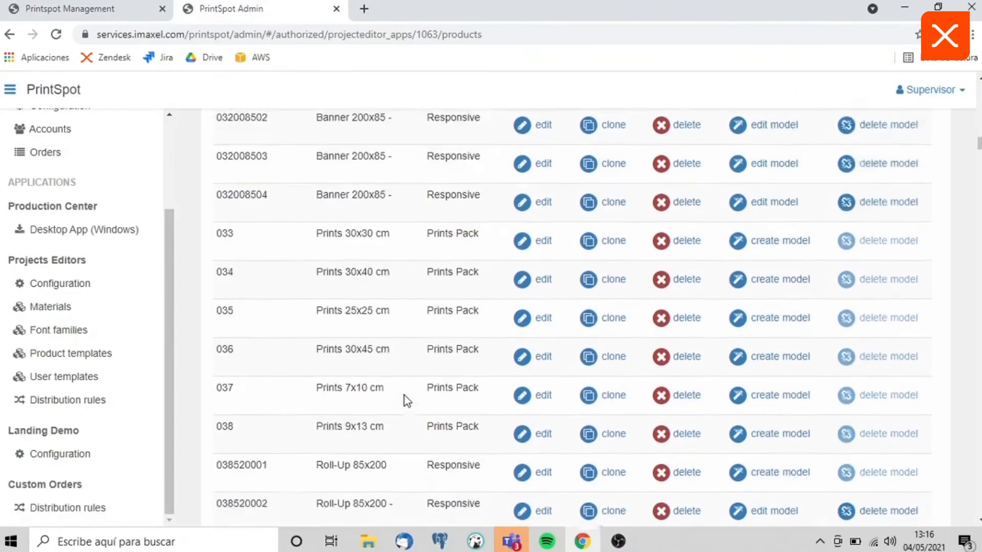
scroll(407, 394, up, 20)
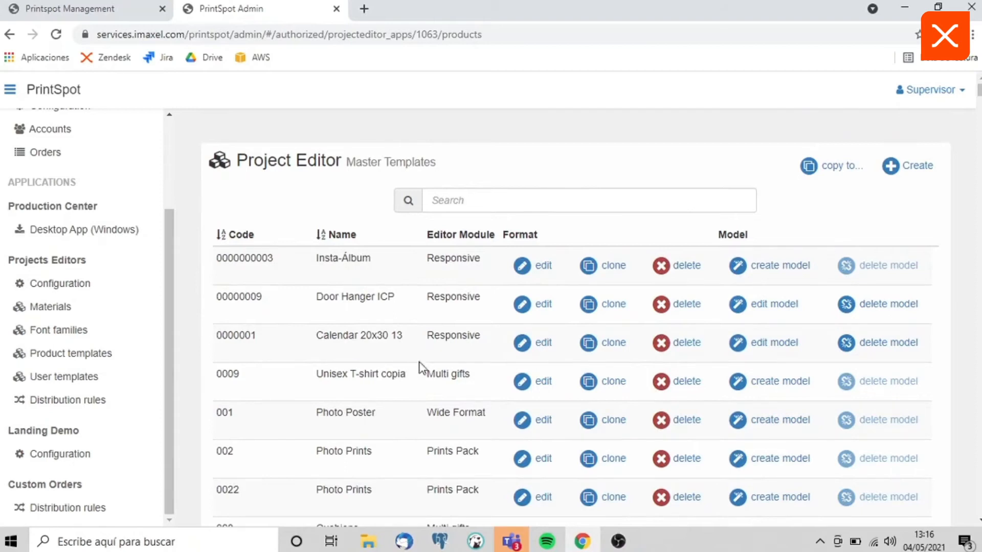
click(910, 177)
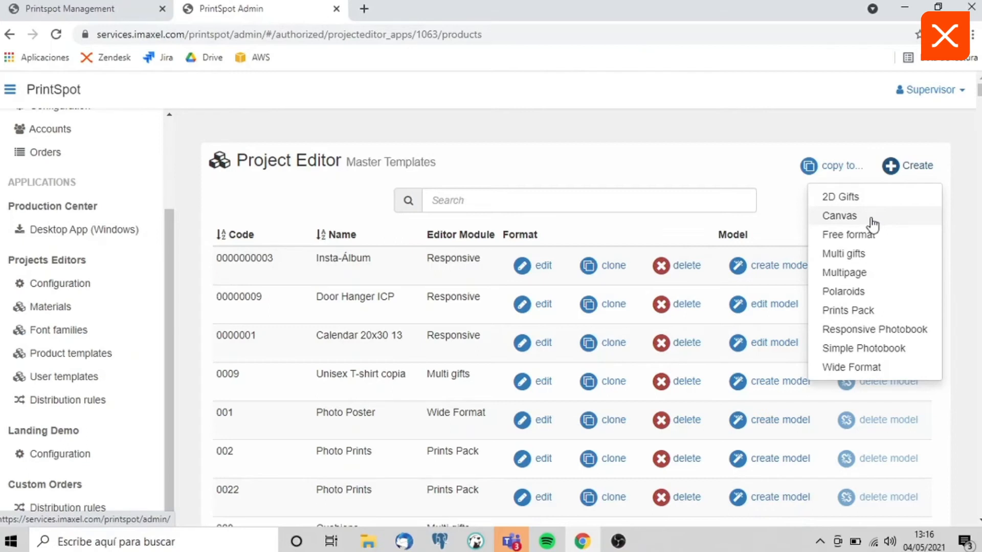
click(868, 330)
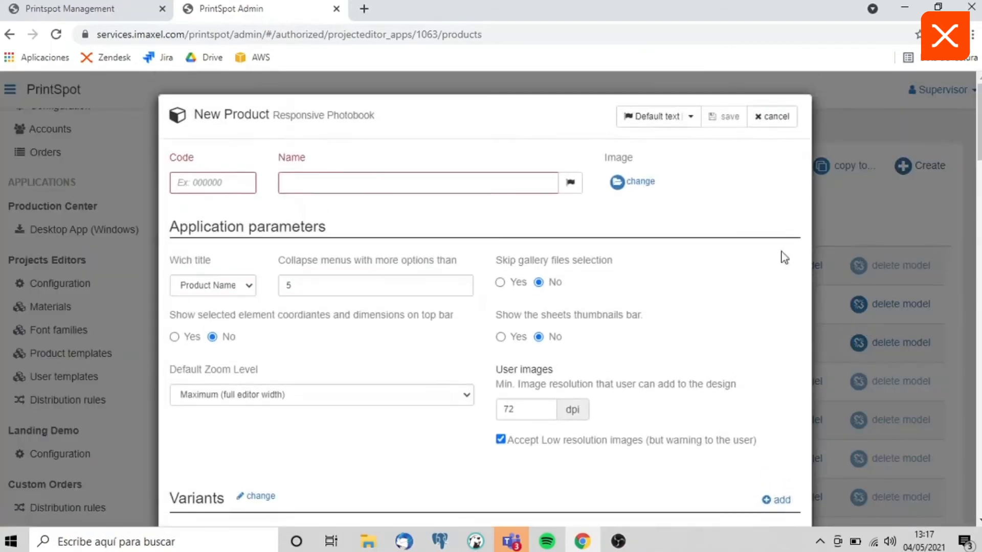
Examine the new Responsive Photobook form, including its code and name fields, application parameters, variants, price model and components.
scroll(537, 276, down, 4)
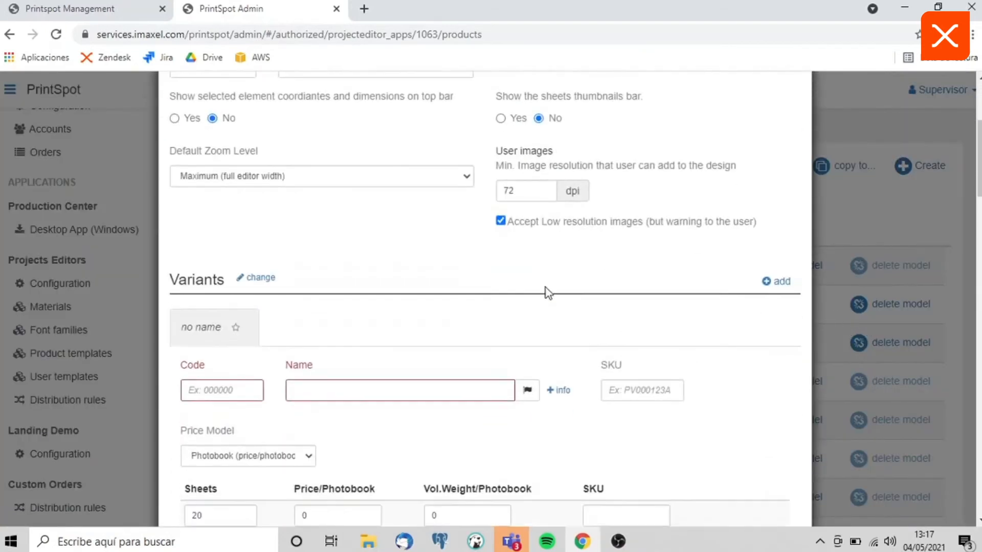
scroll(542, 296, down, 4)
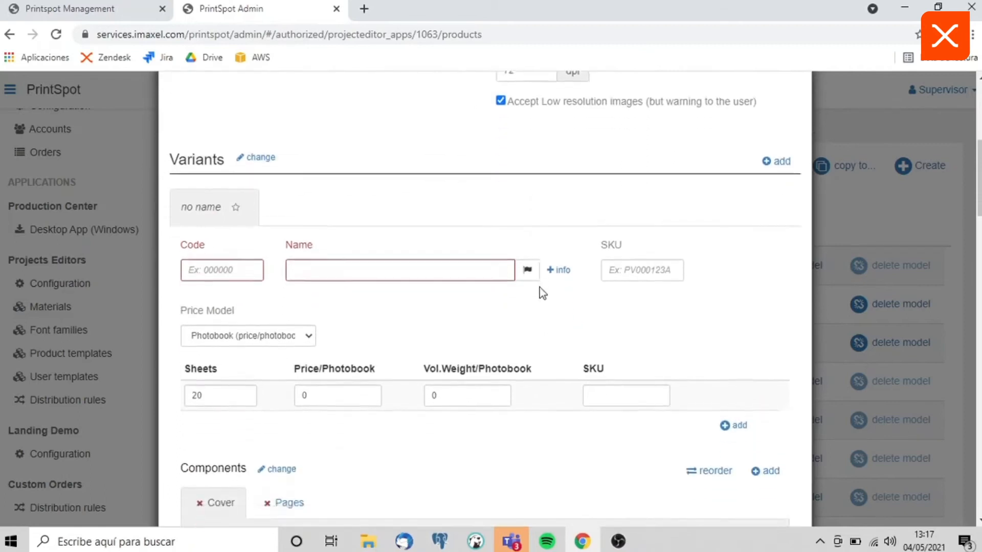
scroll(542, 287, down, 2)
scroll(499, 265, up, 7)
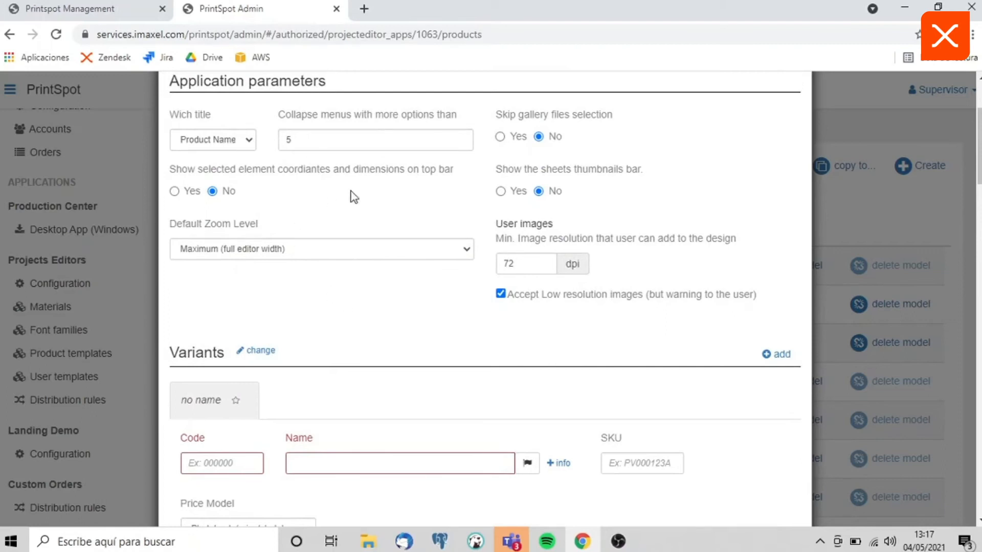
scroll(576, 261, up, 3)
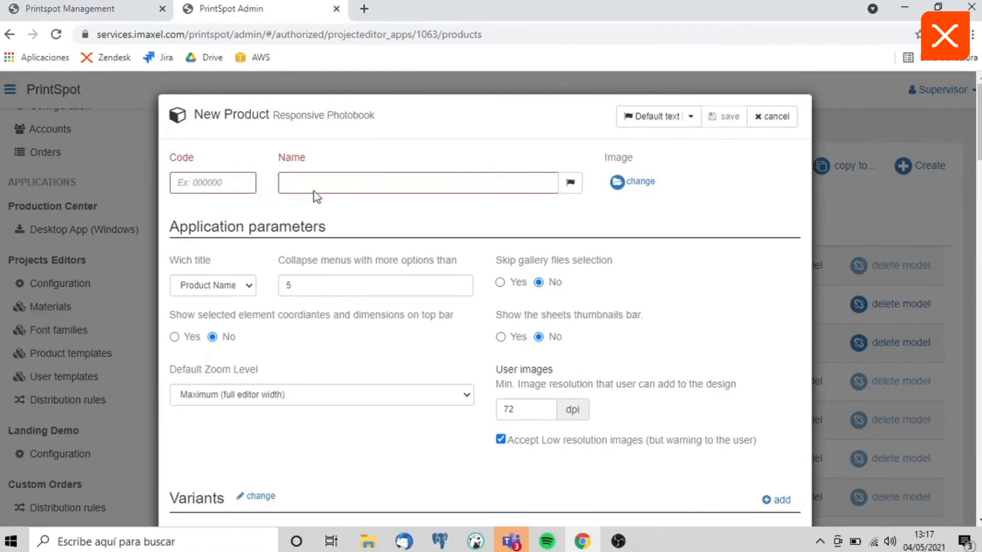
scroll(343, 246, down, 3)
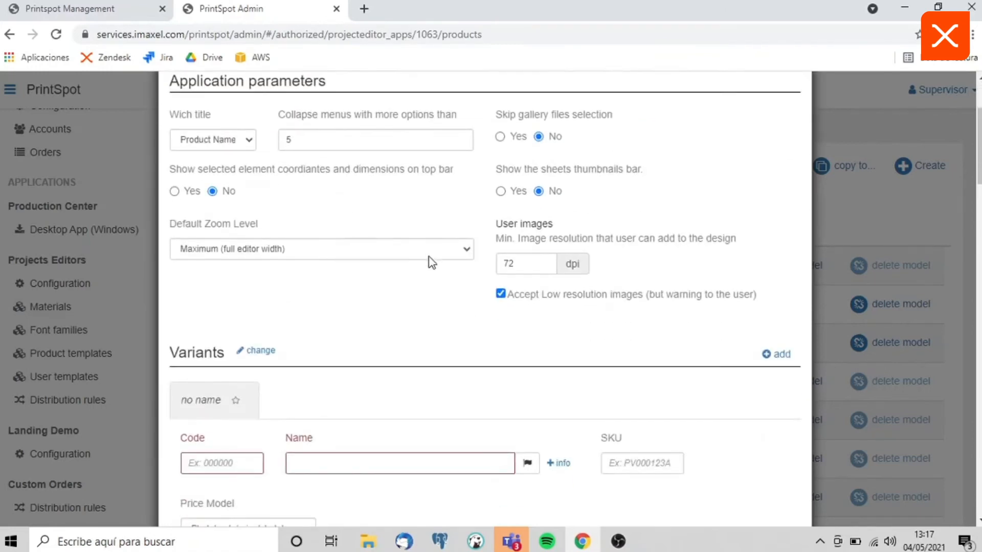
scroll(486, 312, up, 2)
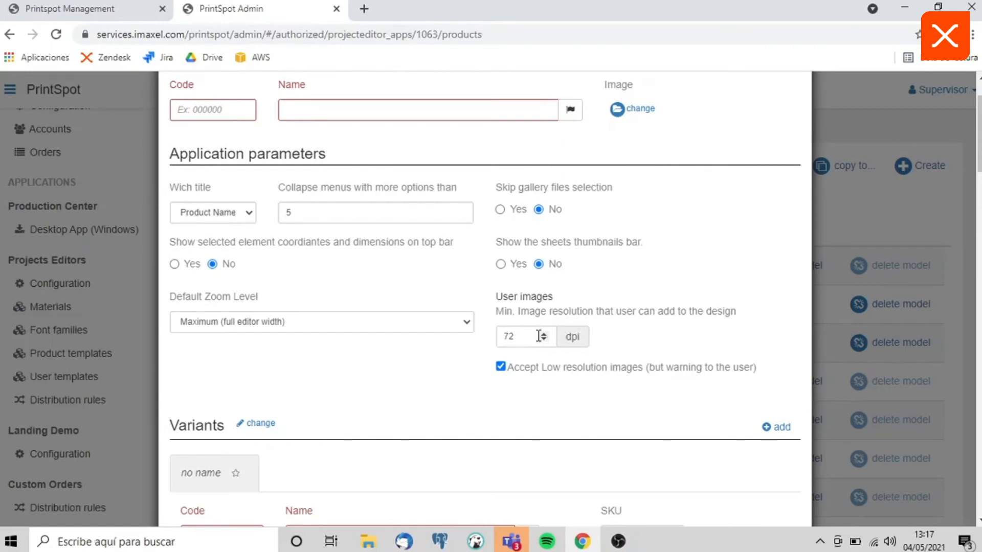
Add a Generic component to the new photobook's variant and review its name and dimension settings.
scroll(419, 317, down, 5)
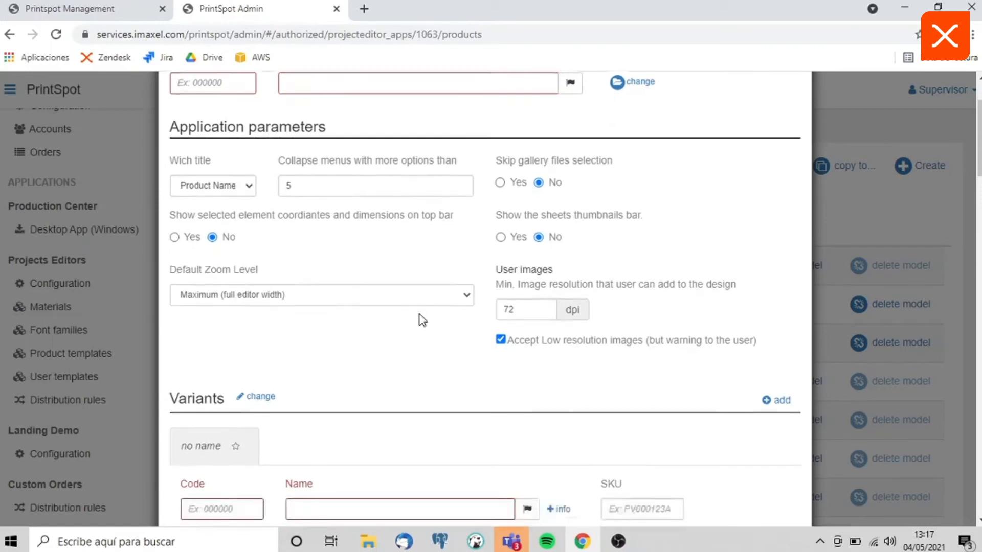
scroll(411, 311, down, 1)
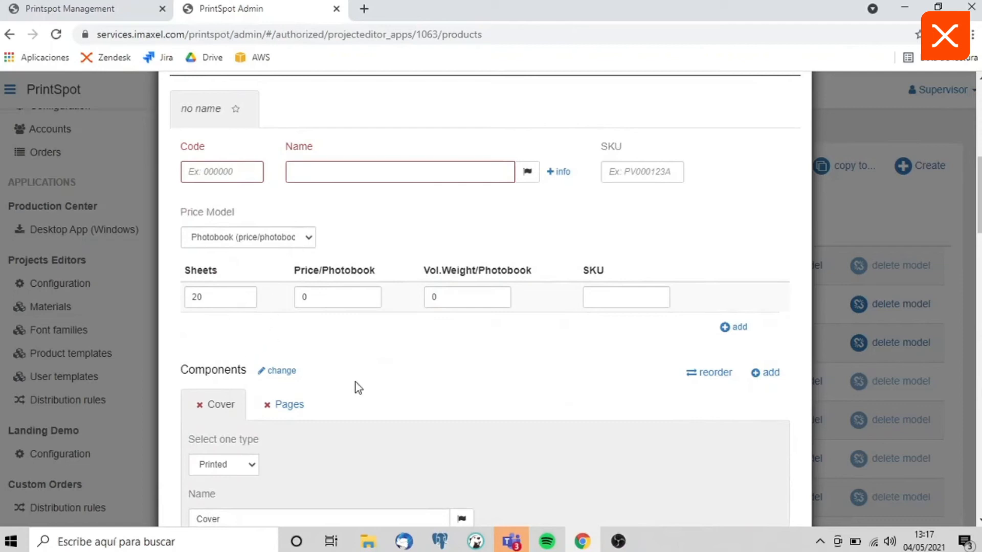
scroll(389, 373, down, 3)
click(767, 229)
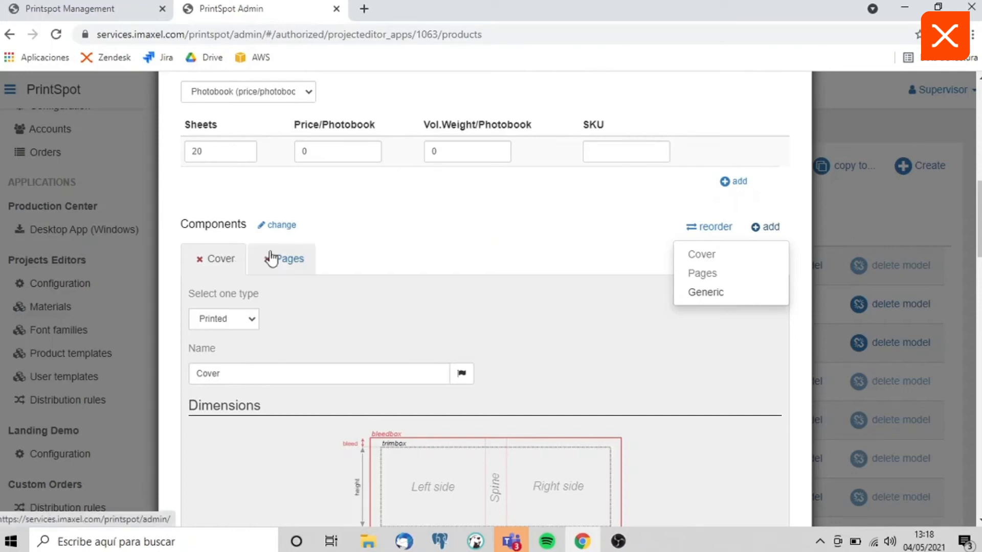
click(708, 293)
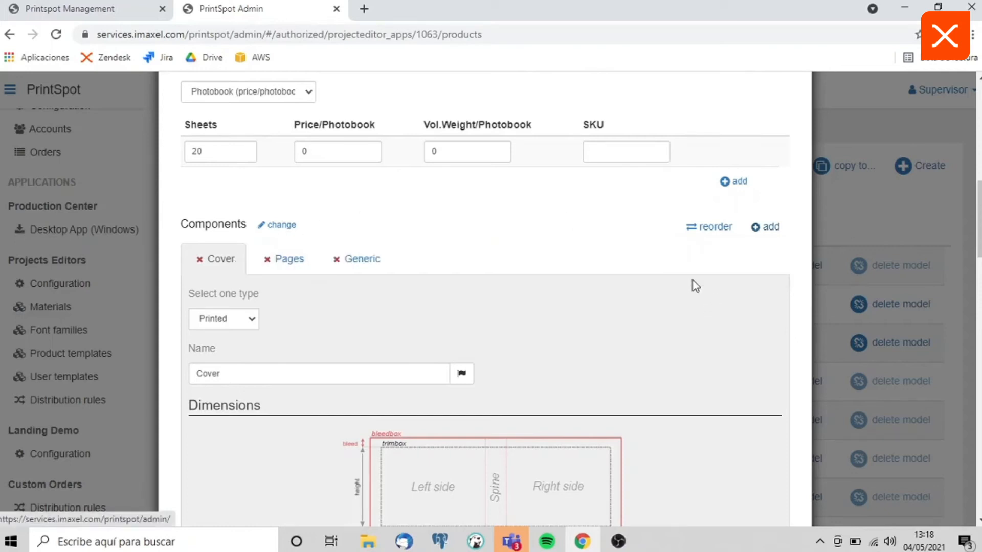
click(387, 259)
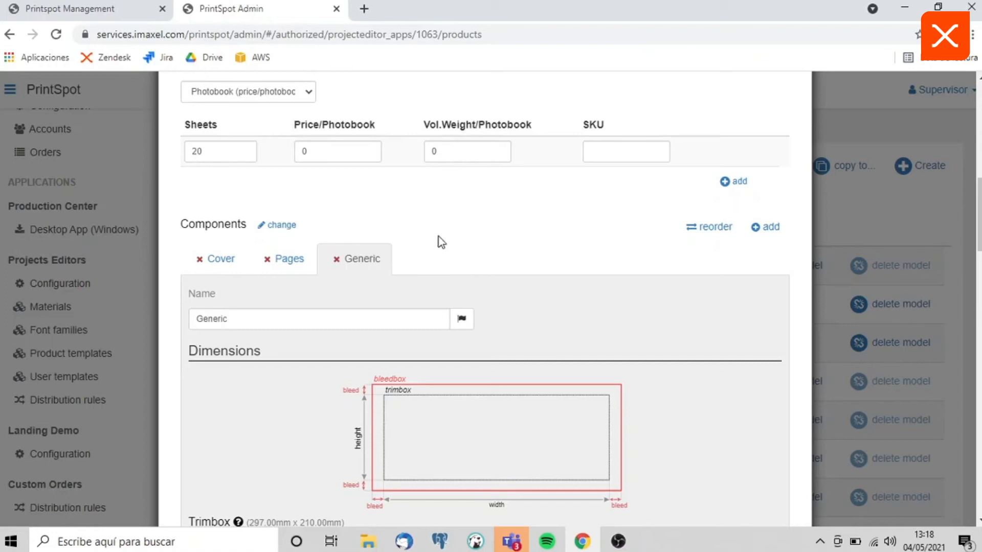
scroll(388, 304, down, 5)
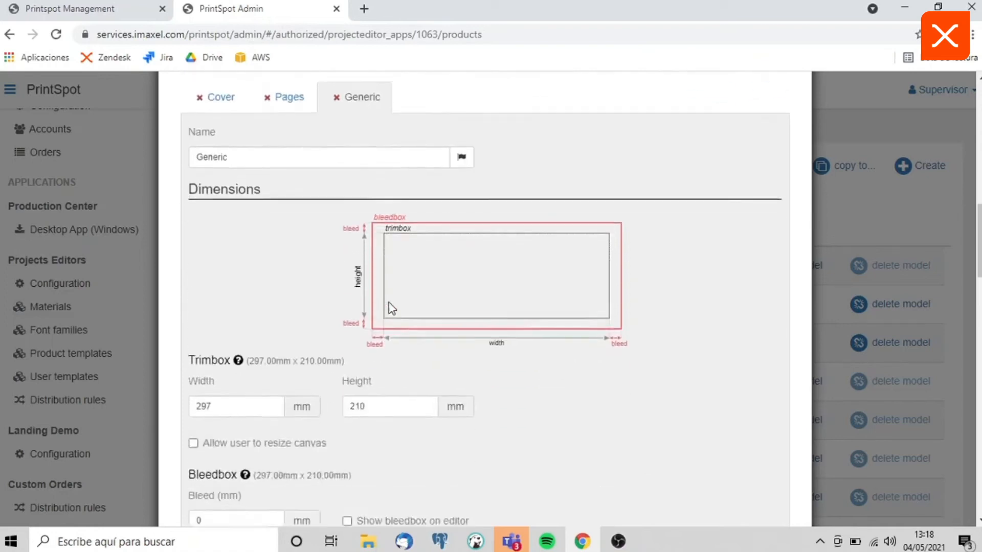
scroll(372, 281, up, 4)
Examine the Pages component's dimensions, bleed, contents layout, initial sheets count, margins and picture frame settings.
click(281, 189)
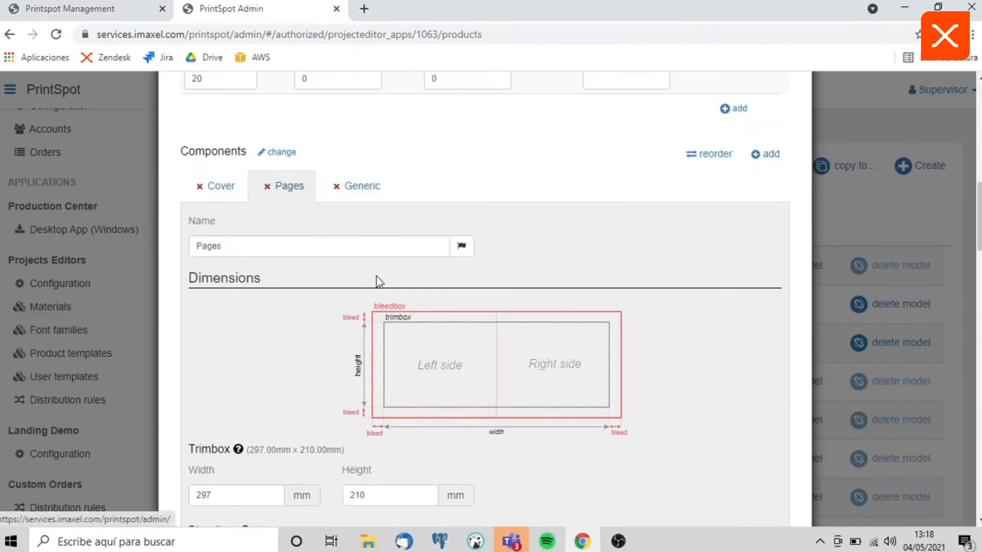
scroll(364, 290, down, 8)
scroll(375, 330, down, 3)
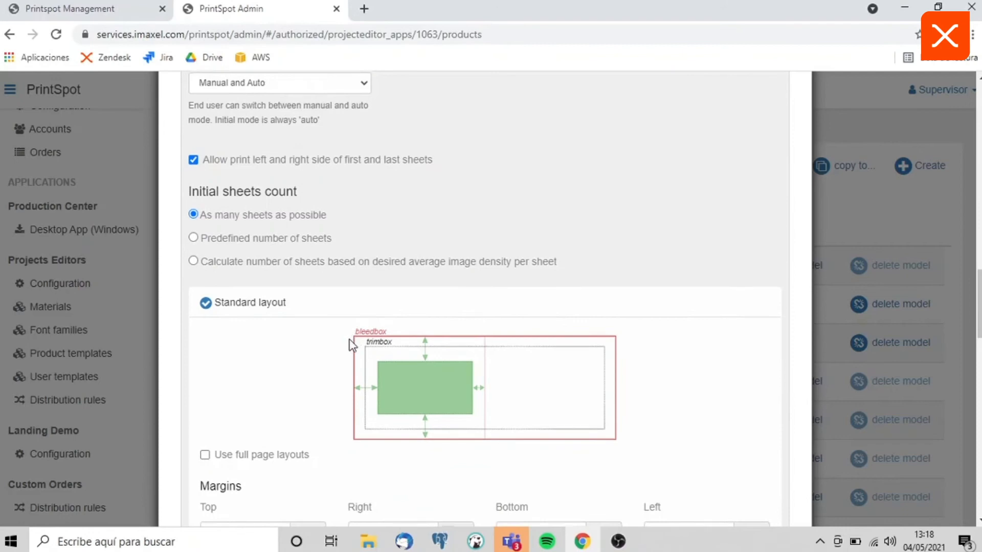
scroll(358, 337, down, 3)
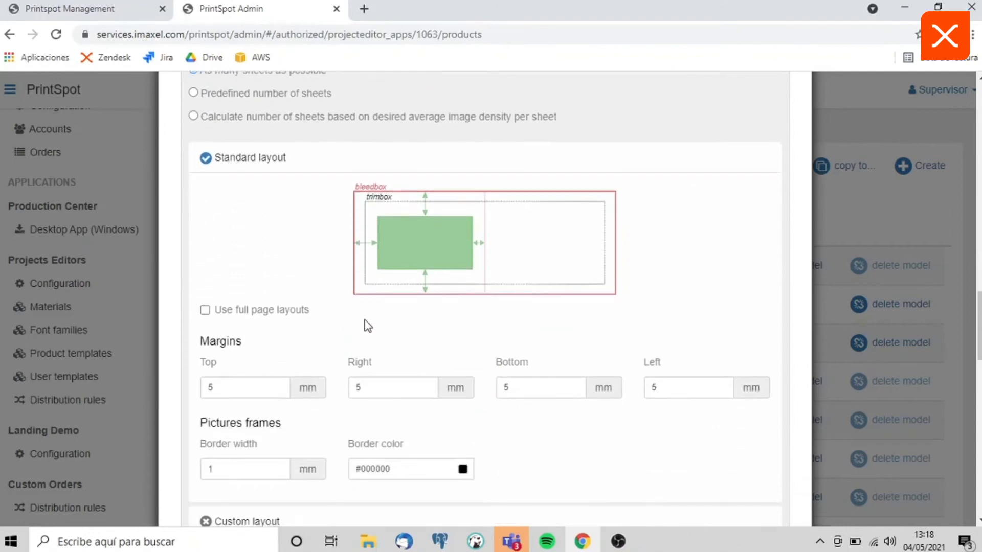
scroll(367, 328, down, 4)
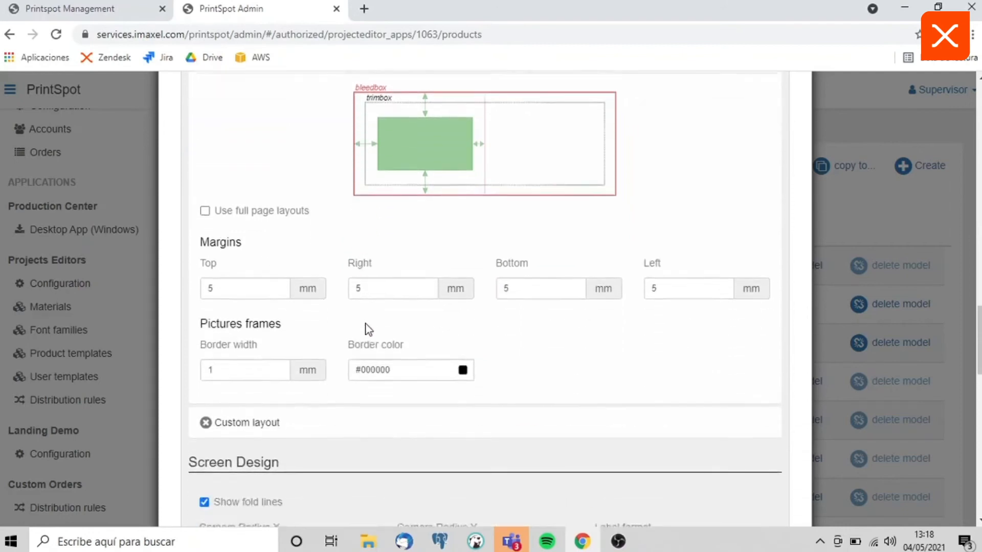
scroll(370, 330, up, 8)
scroll(370, 333, down, 4)
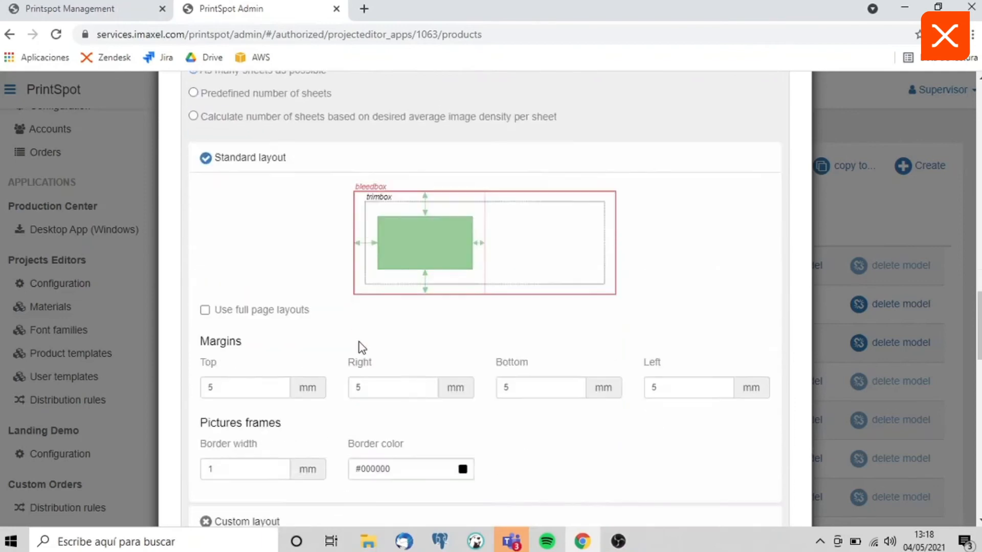
scroll(359, 345, up, 6)
scroll(266, 266, up, 4)
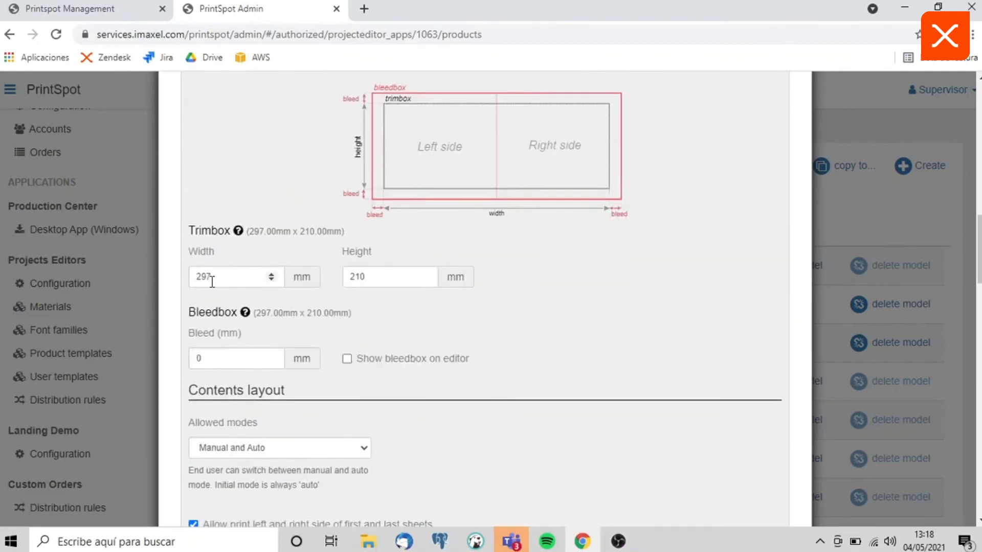
scroll(230, 300, down, 1)
scroll(233, 299, down, 1)
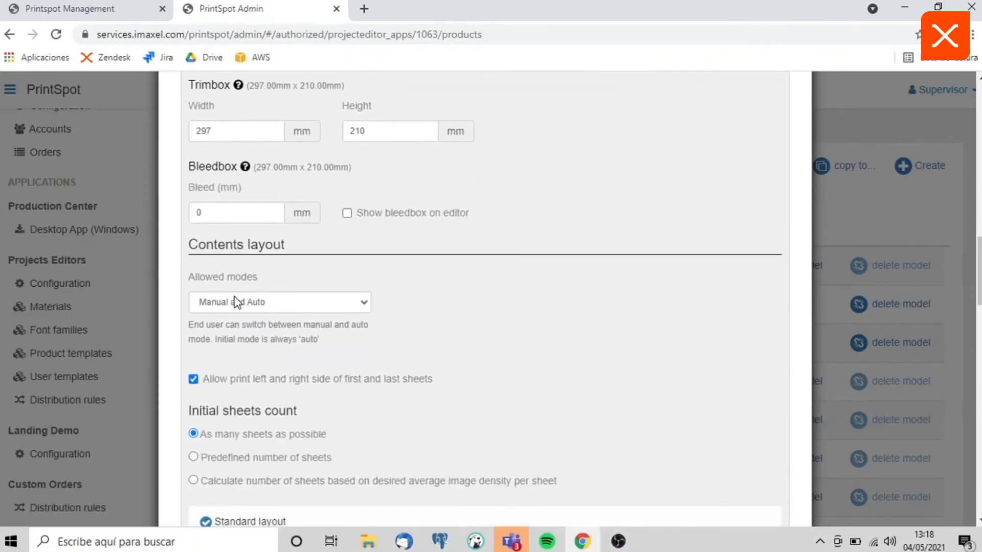
scroll(221, 302, down, 1)
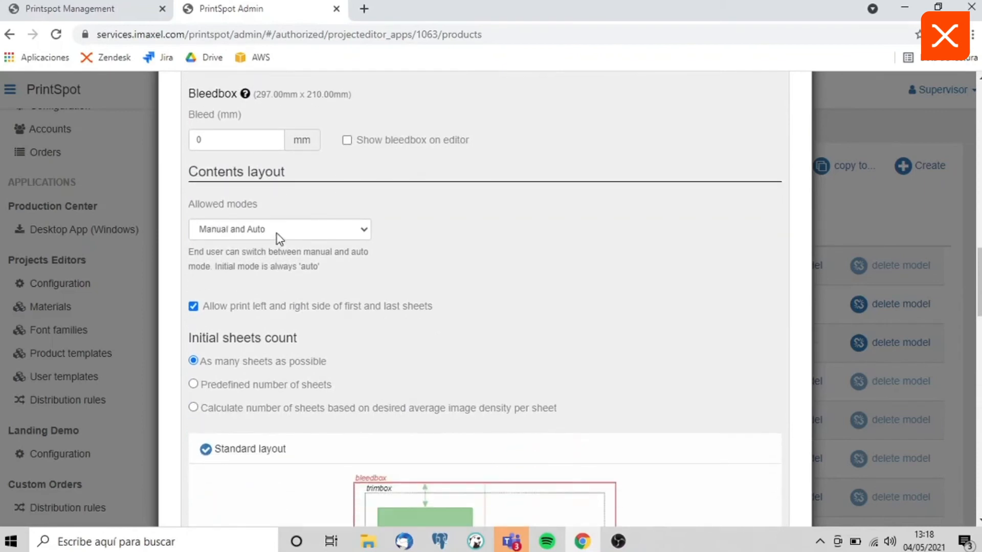
Check the allowed layout modes for the pages, keeping Manual and Auto, and review the sheet options below.
click(285, 231)
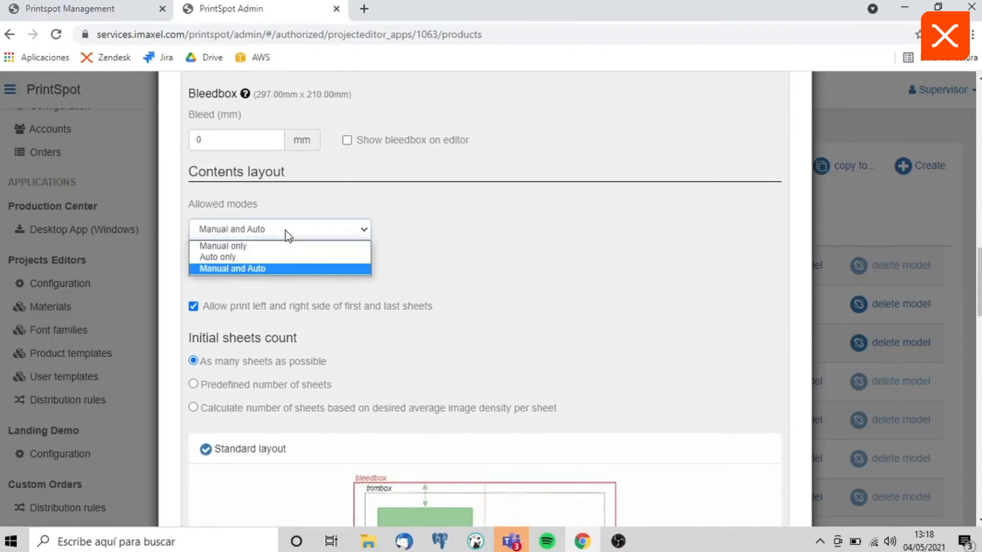
click(262, 268)
scroll(307, 307, down, 1)
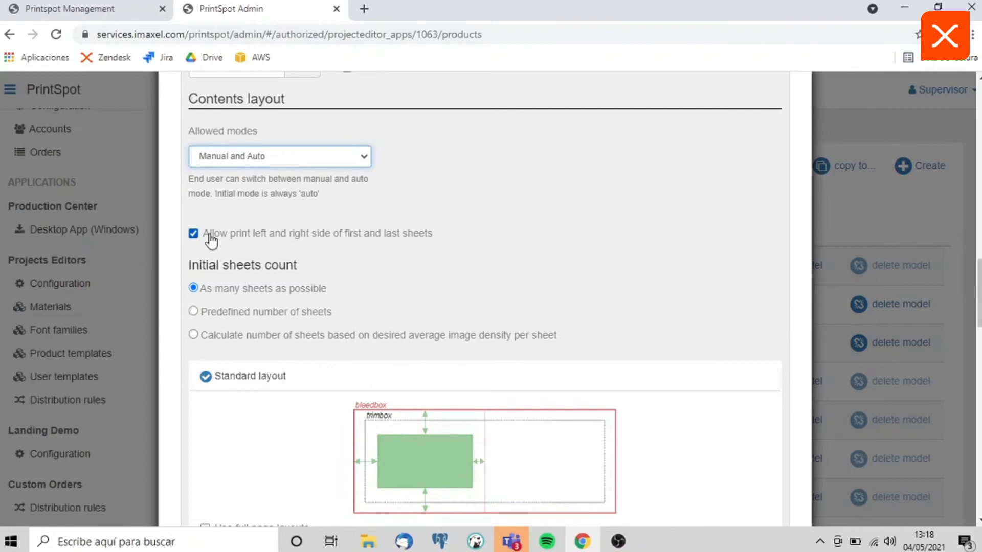
scroll(312, 289, down, 2)
scroll(312, 281, down, 1)
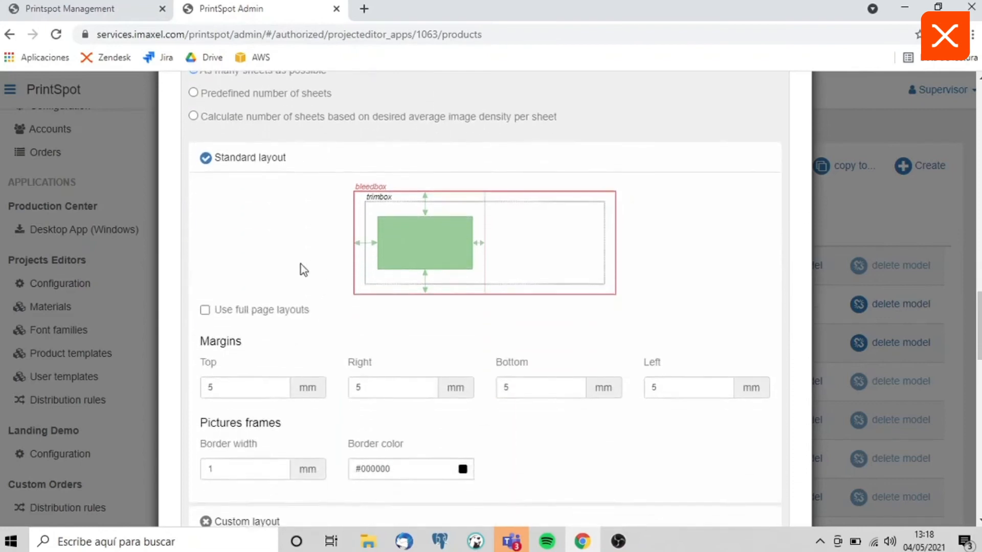
Try the full page layouts option in the Standard layout and turn it back off.
click(239, 314)
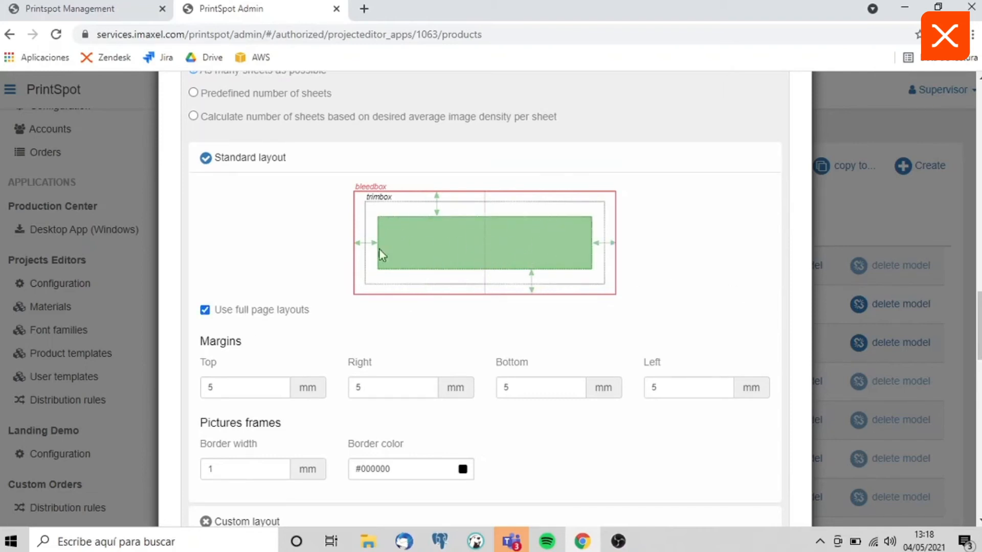
click(228, 314)
scroll(493, 332, down, 1)
scroll(491, 328, down, 2)
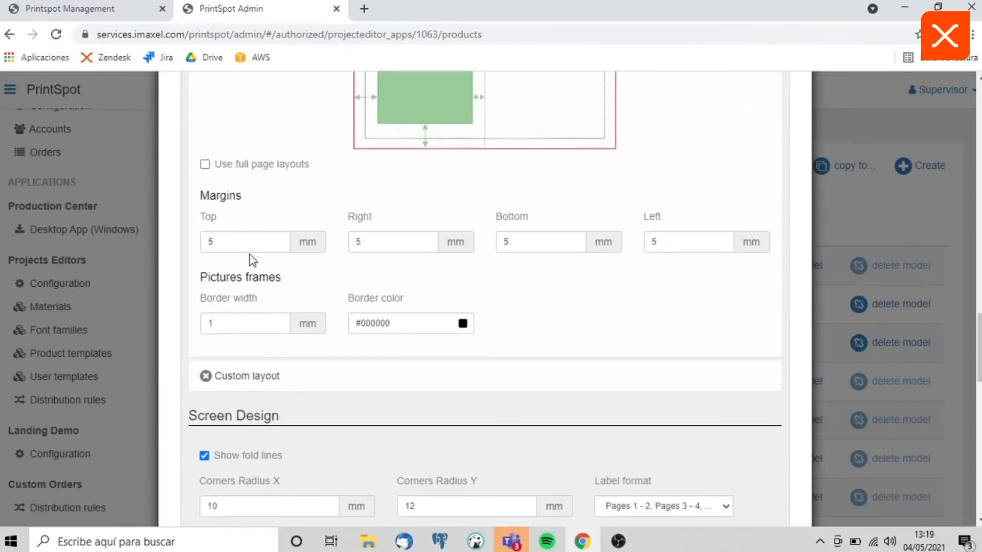
Examine the Pages component's screen design, custom palette, backgrounds and output file settings.
scroll(319, 304, down, 5)
scroll(322, 303, down, 3)
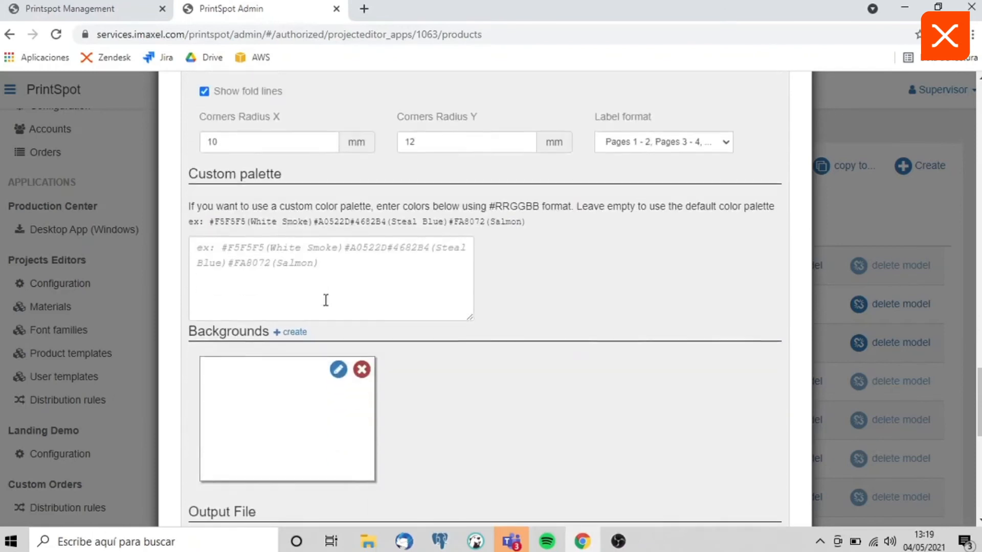
scroll(350, 296, down, 3)
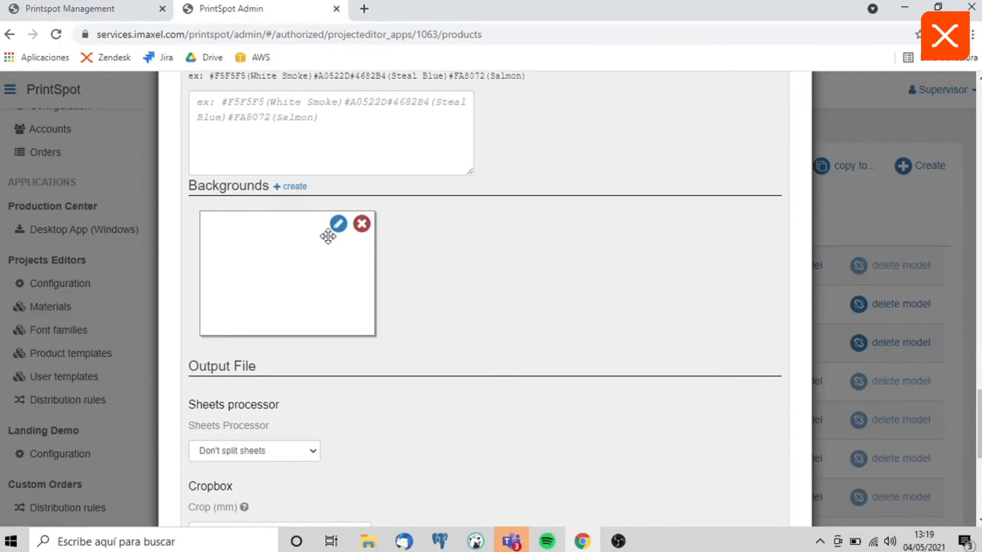
scroll(469, 332, down, 4)
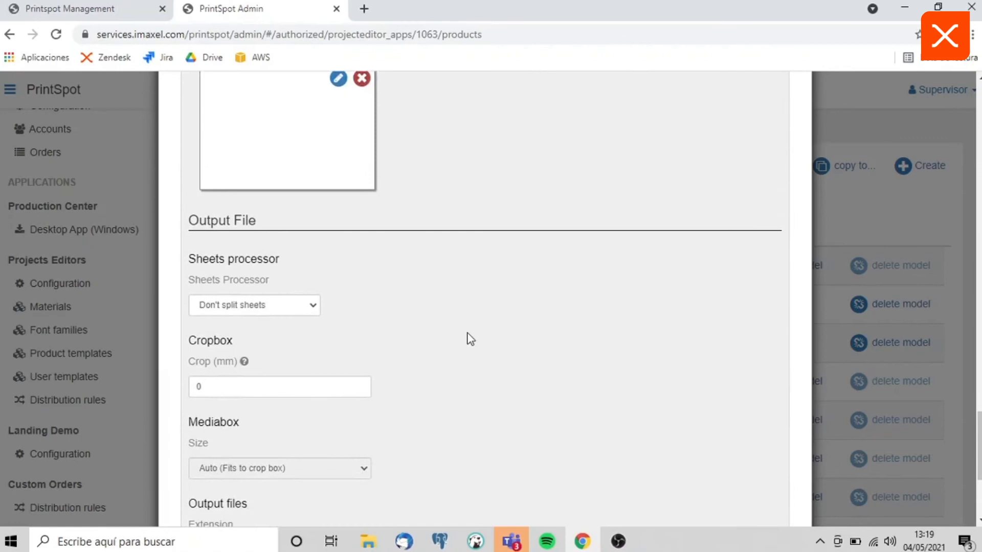
scroll(467, 327, down, 1)
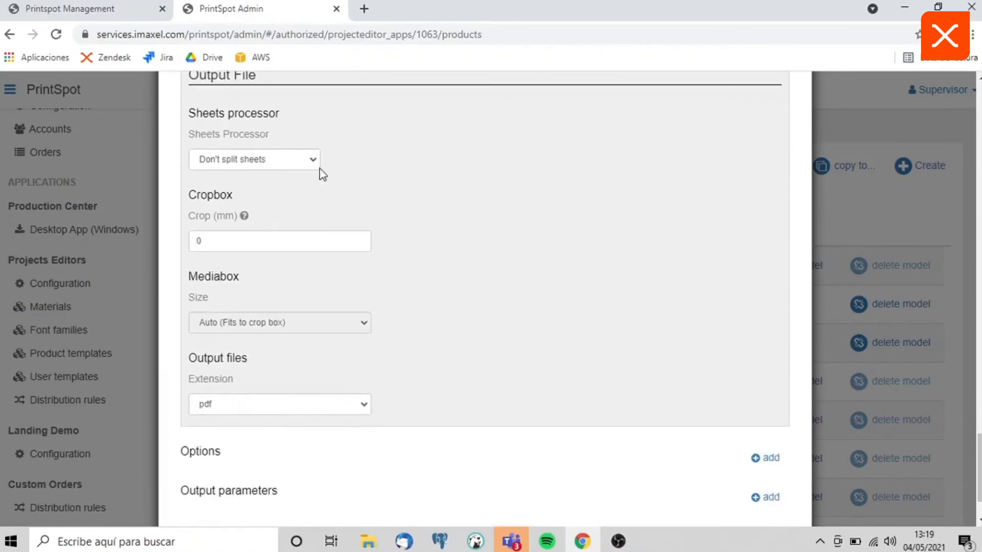
scroll(344, 169, up, 1)
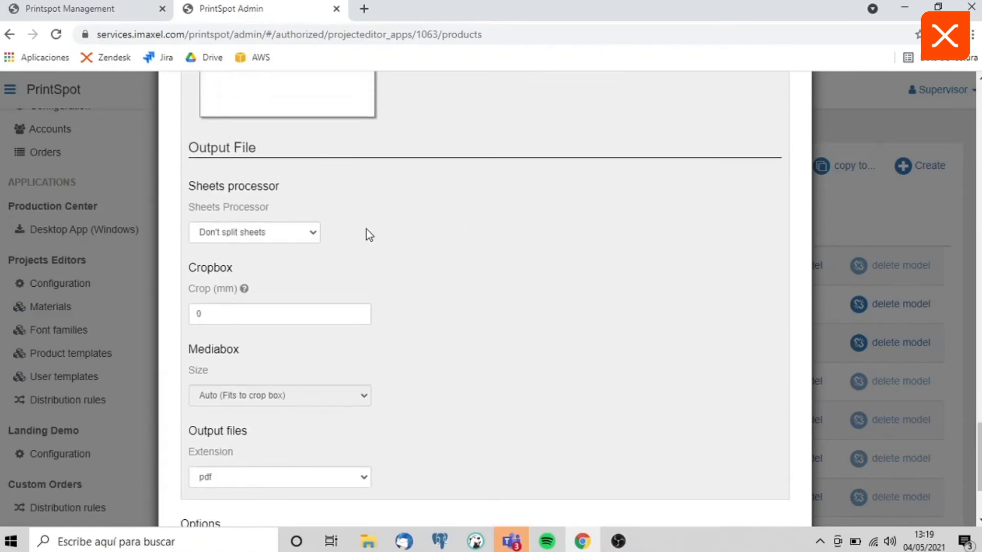
scroll(367, 232, down, 1)
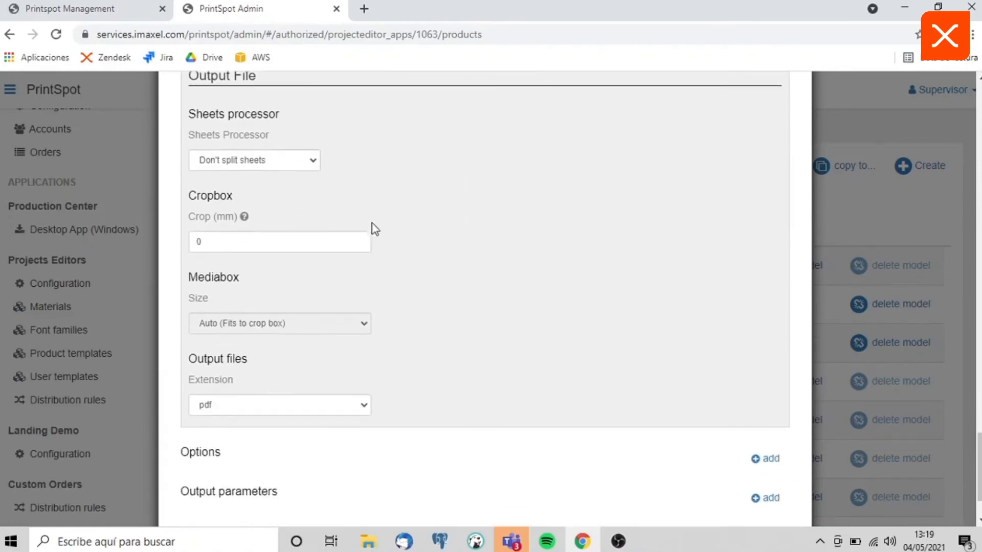
Check the Sheets Processor choices in the output file settings and close the new product form.
click(313, 163)
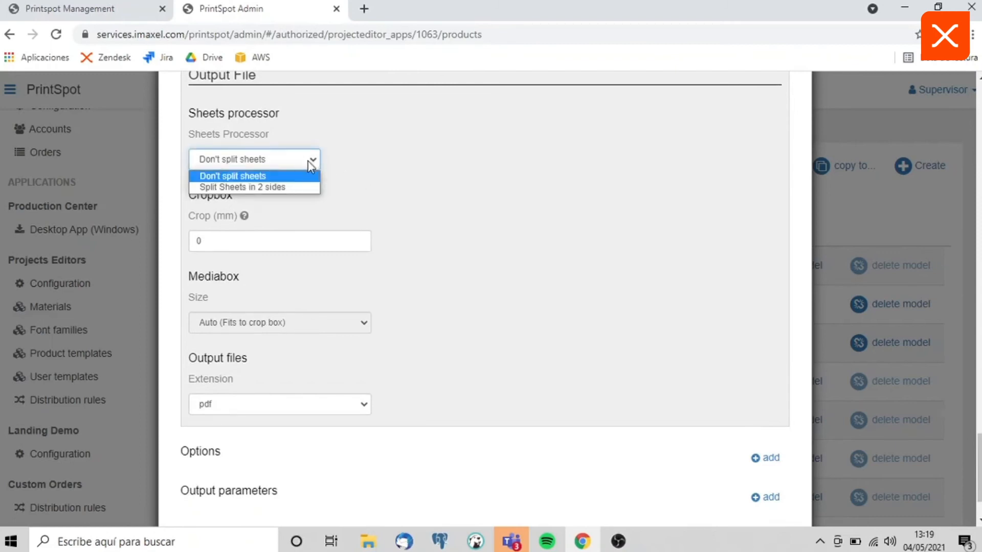
click(381, 156)
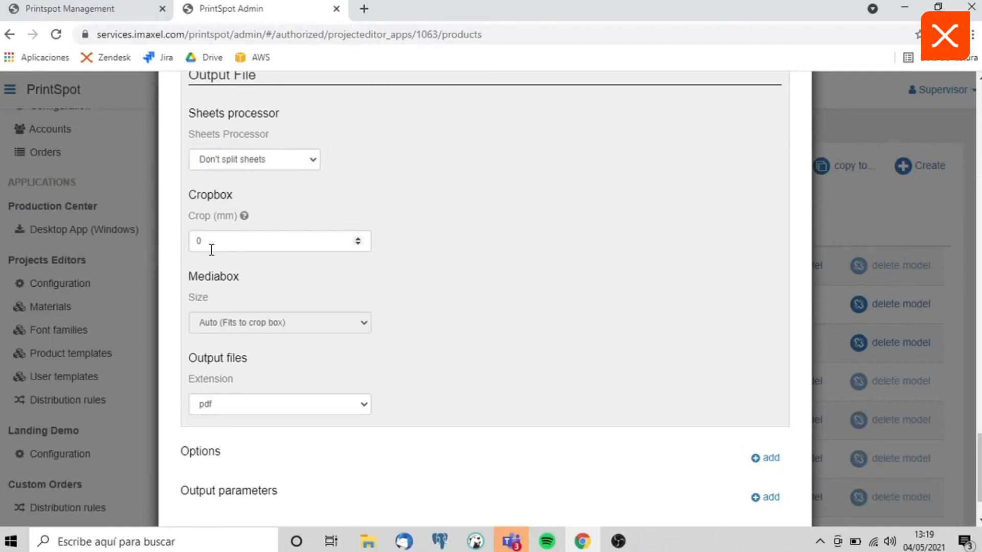
key(Escape)
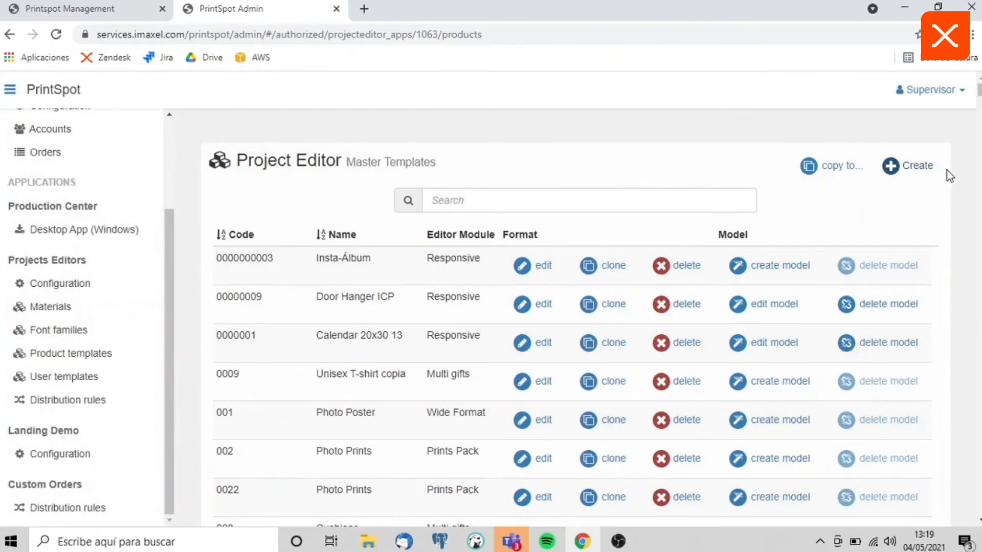
Start a new Responsive Photobook template again and check the available output file extensions.
click(913, 168)
click(886, 330)
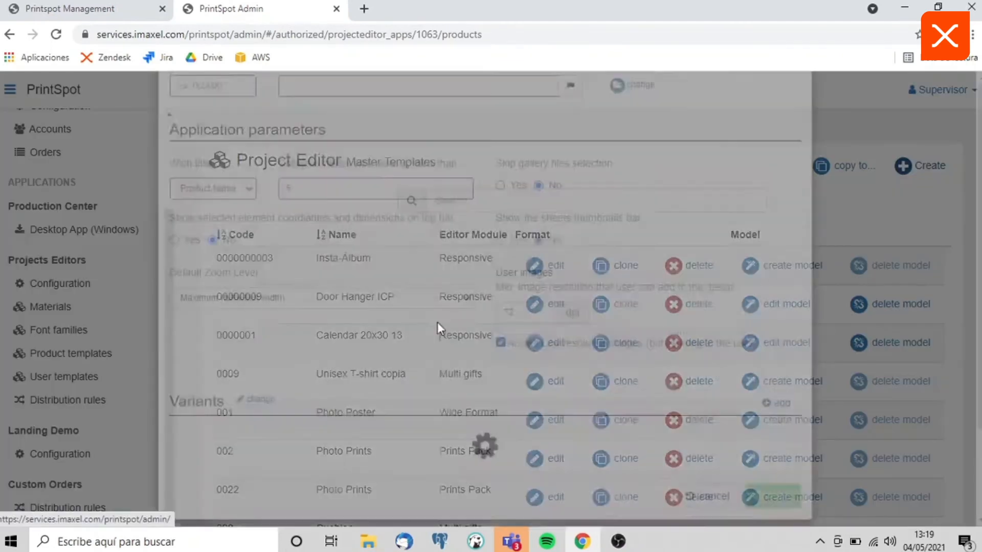
scroll(417, 307, down, 15)
scroll(416, 358, down, 6)
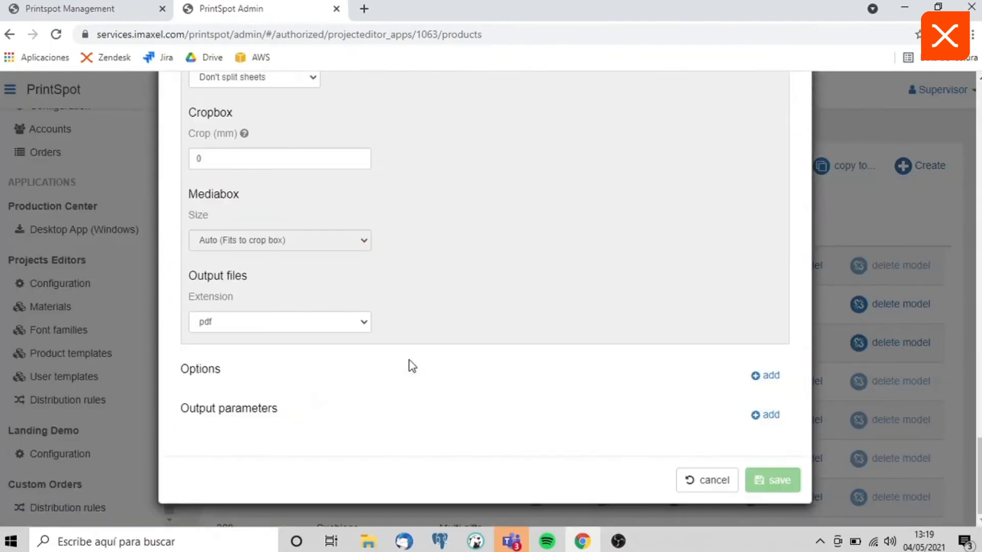
click(312, 327)
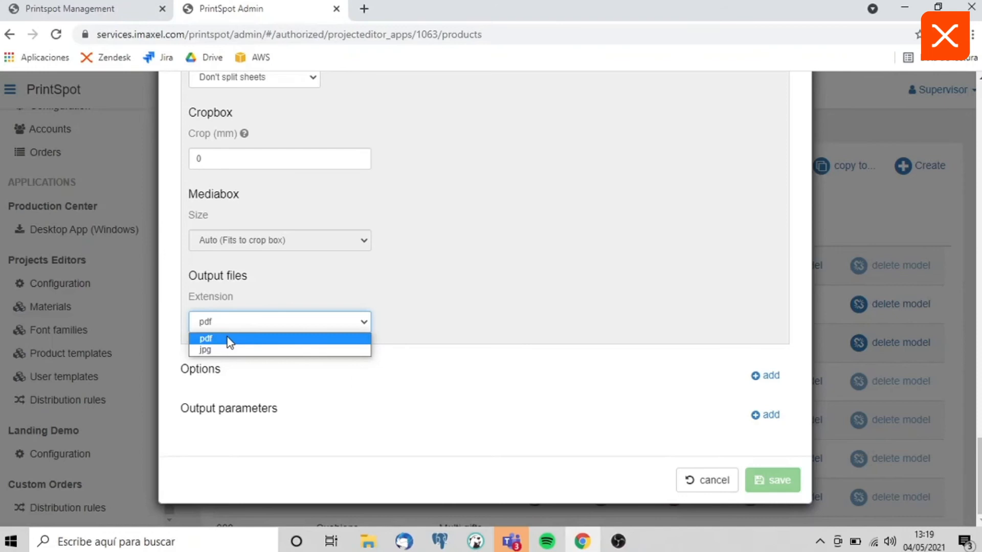
Cancel the new Responsive Photobook and list the product types available for a new master template.
scroll(607, 352, up, 1)
scroll(607, 352, up, 15)
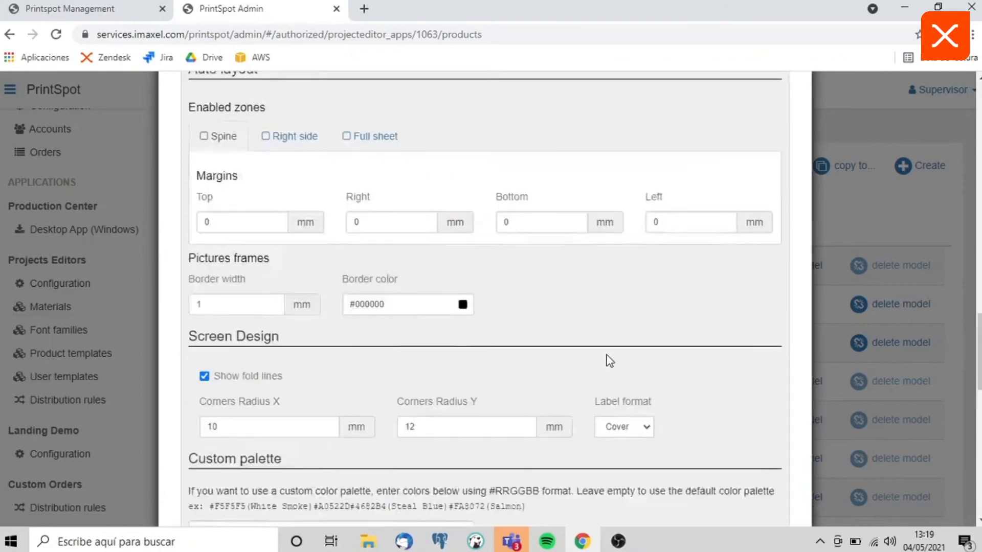
scroll(680, 253, up, 2)
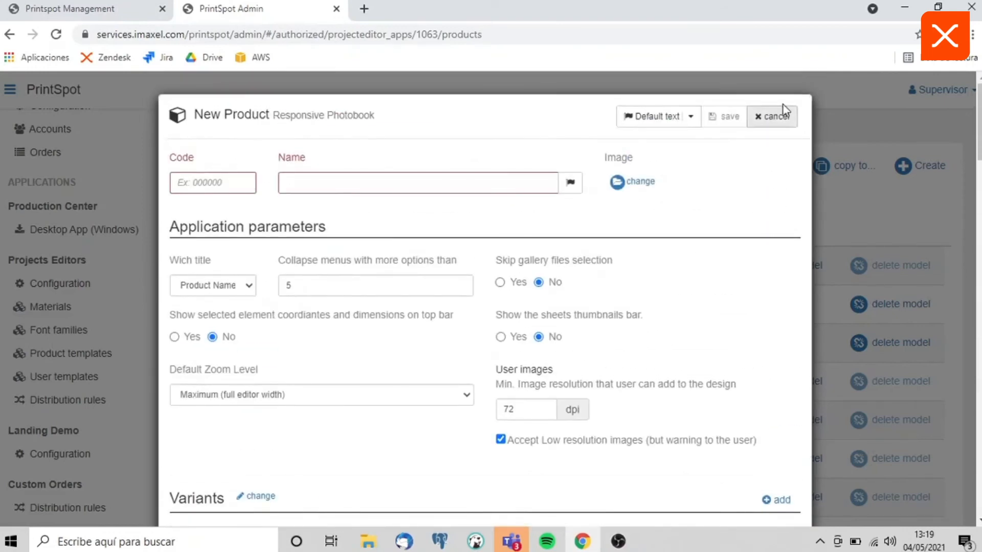
click(771, 115)
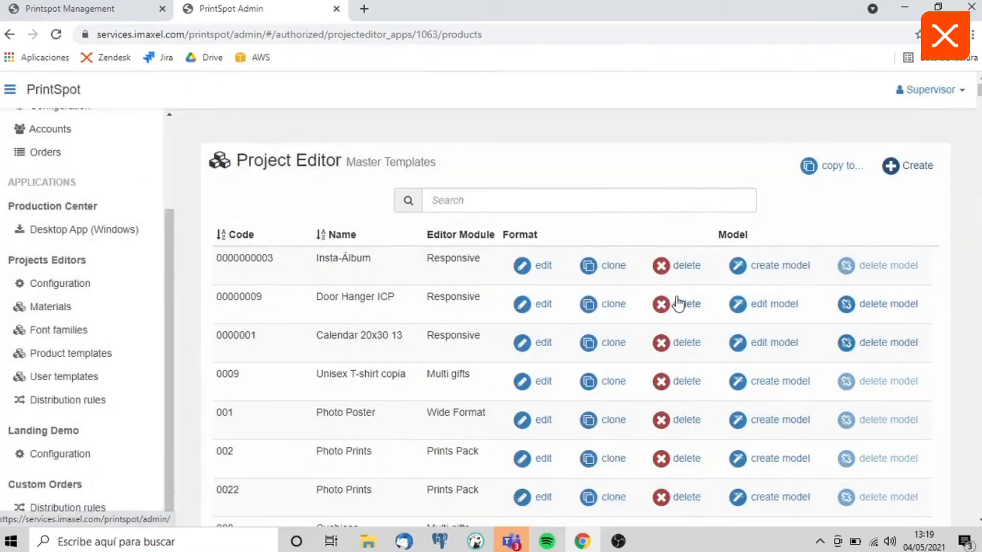
click(894, 165)
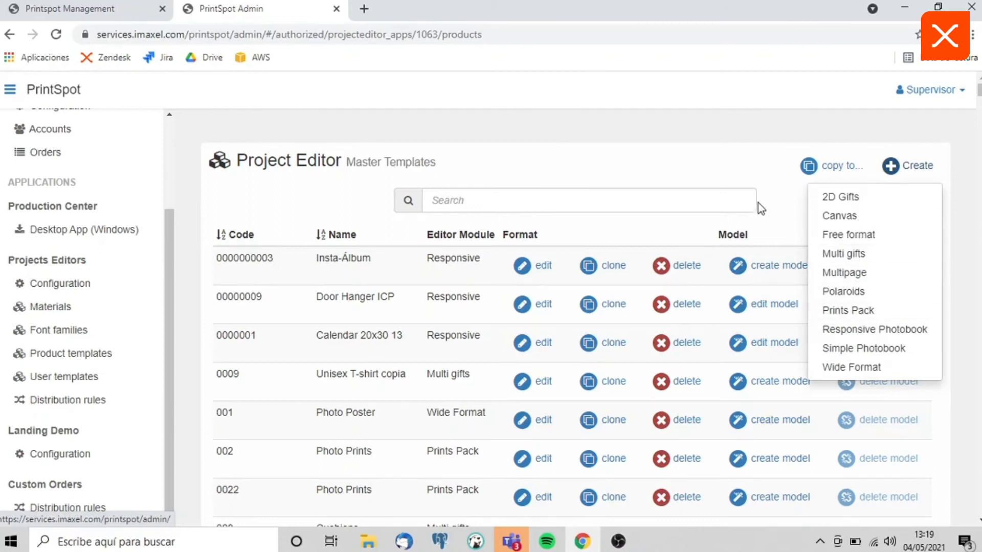
click(713, 141)
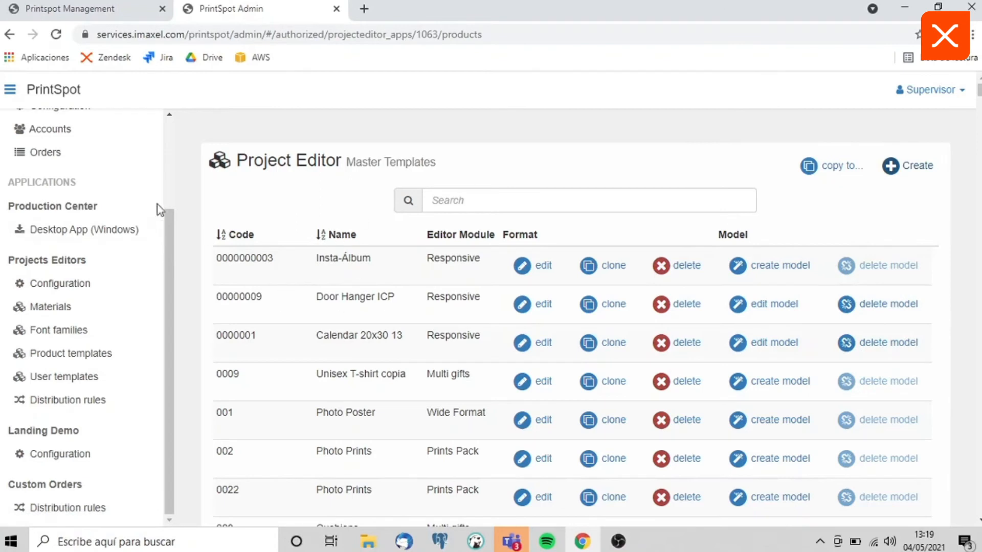
scroll(93, 264, up, 2)
scroll(93, 265, down, 3)
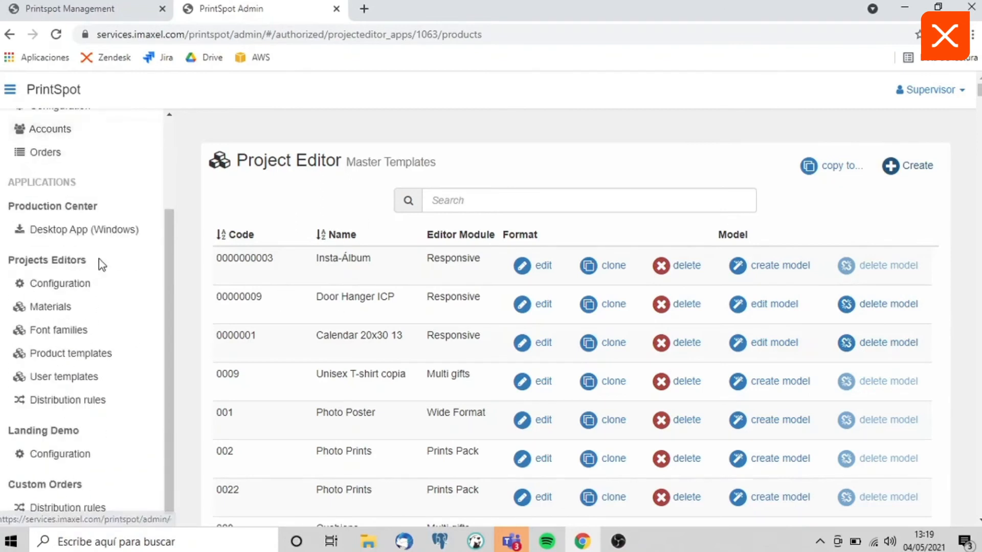
scroll(338, 248, down, 1)
scroll(389, 278, up, 1)
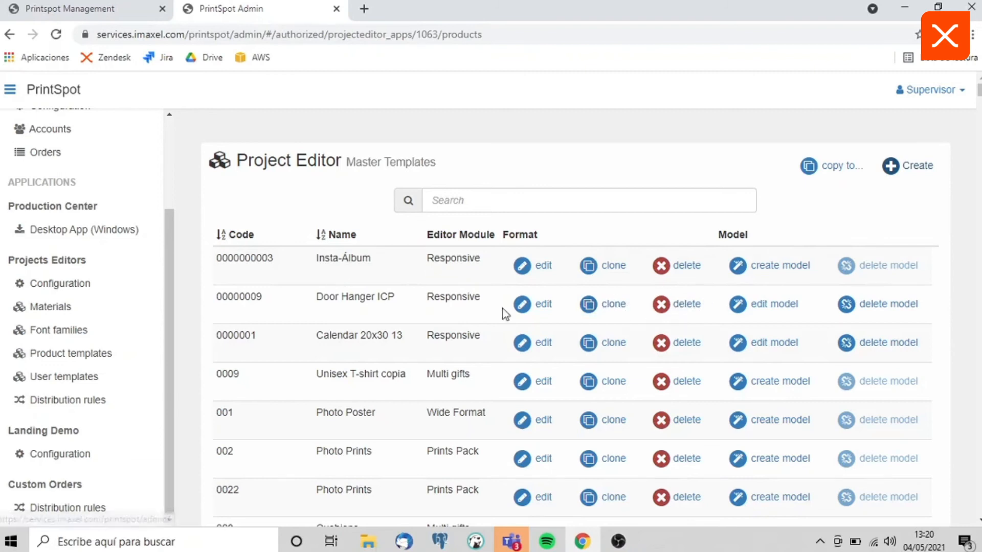
Open the Door Hanger ICP model in the project editor, examine its design, and go back without saving.
click(769, 310)
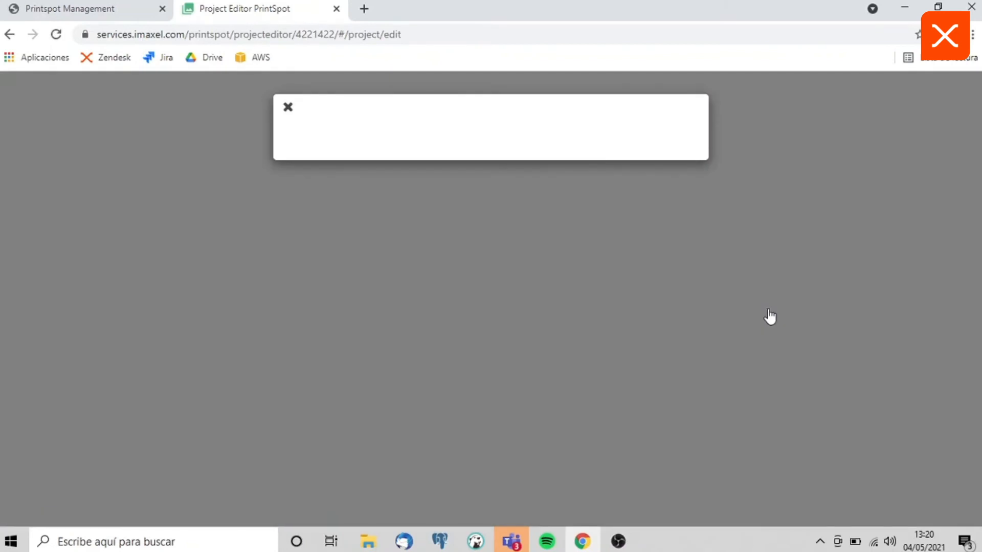
click(288, 108)
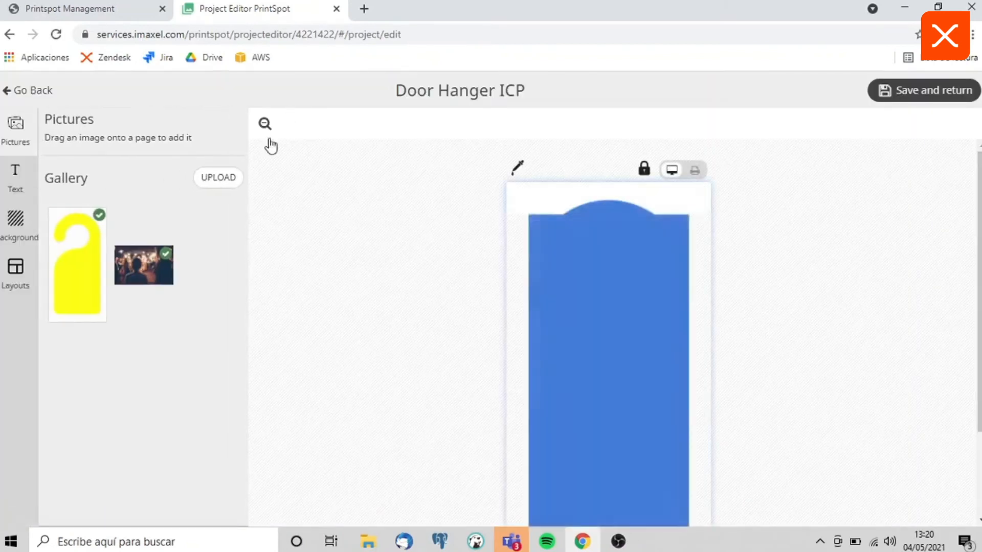
scroll(546, 320, down, 2)
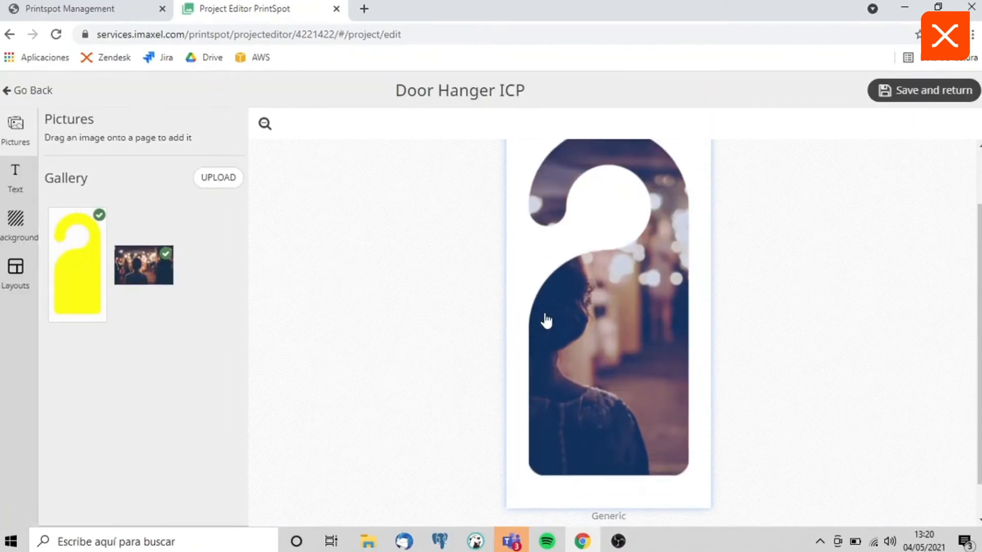
scroll(547, 339, down, 1)
scroll(609, 377, up, 3)
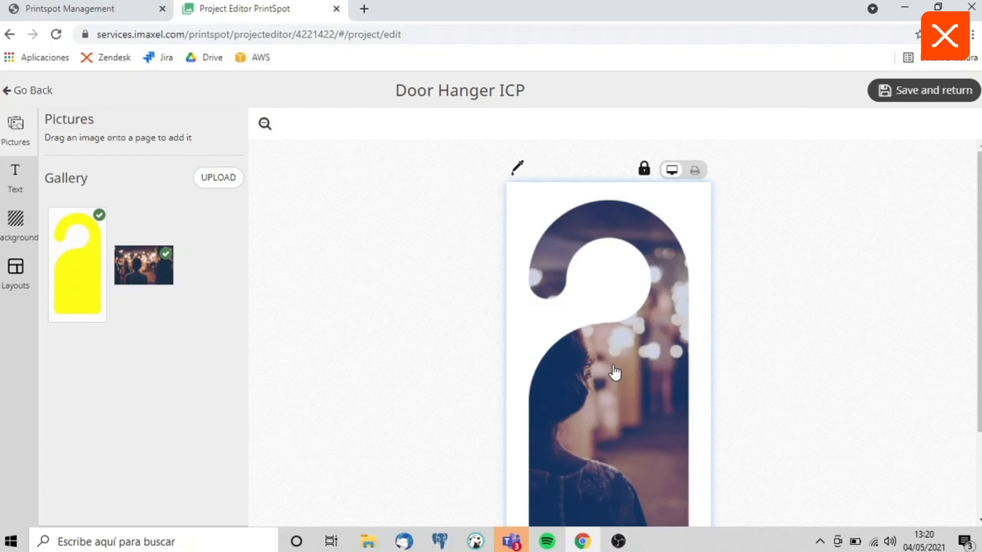
click(46, 89)
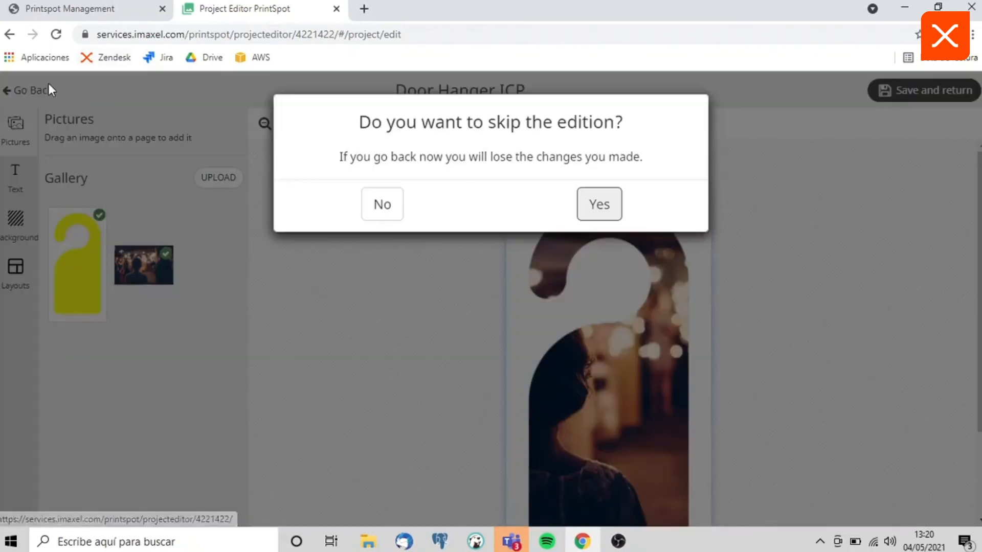
click(621, 202)
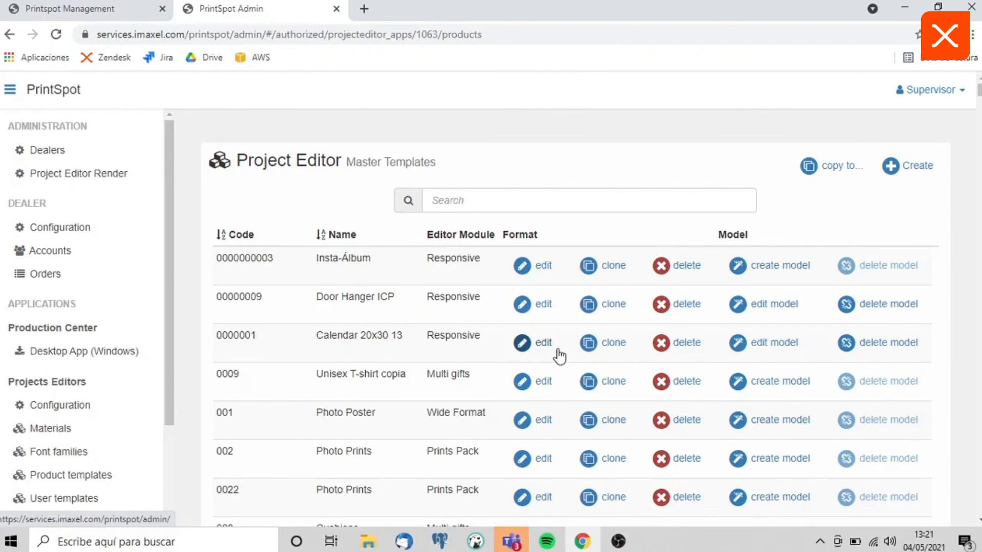
Check the Catalogues page in Printspot Management, return to PrintSpot Admin and browse the master templates list.
scroll(447, 438, down, 2)
scroll(480, 454, up, 2)
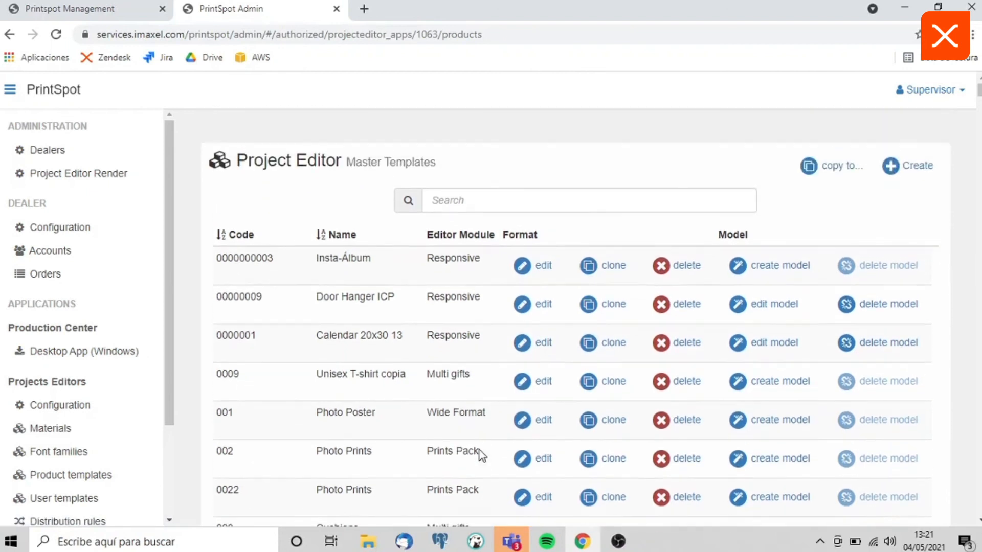
click(82, 7)
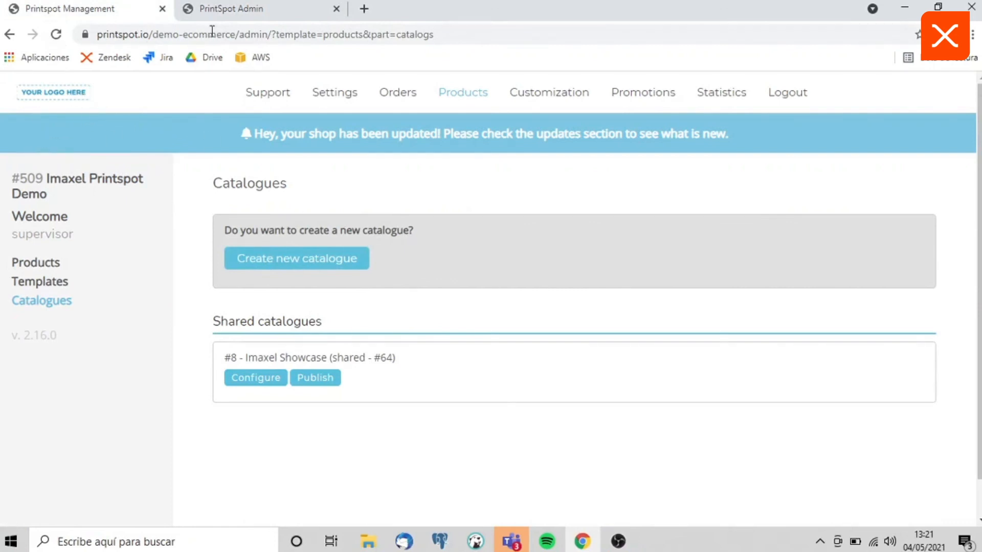
click(231, 9)
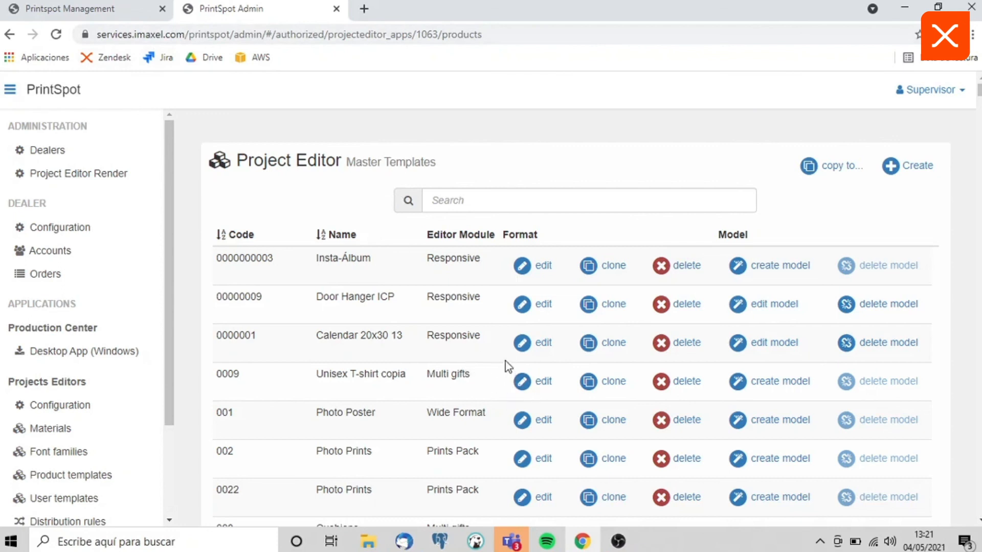
scroll(555, 353, down, 12)
scroll(555, 353, down, 20)
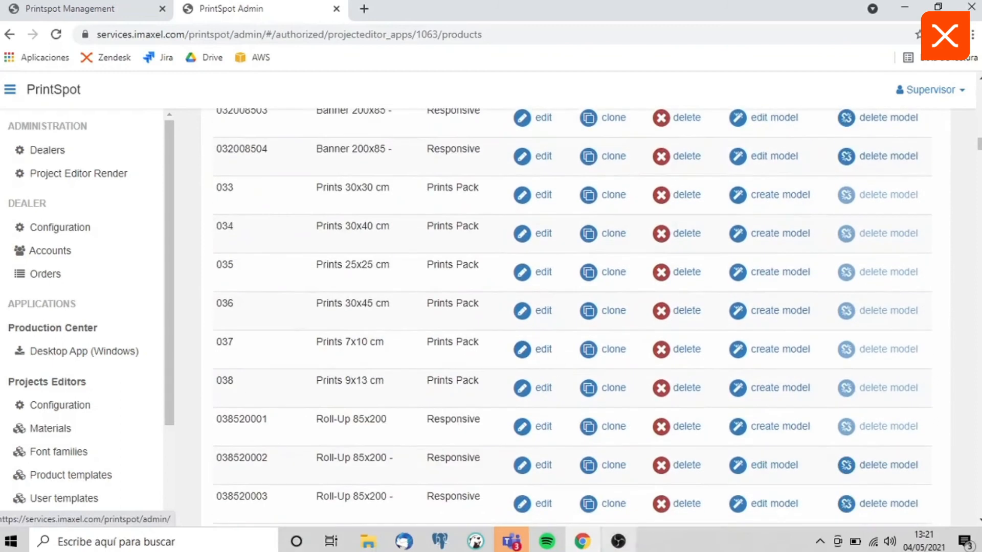
Open the Projects Editors distribution rules and review the order rules' conditions and receivers.
scroll(66, 340, down, 3)
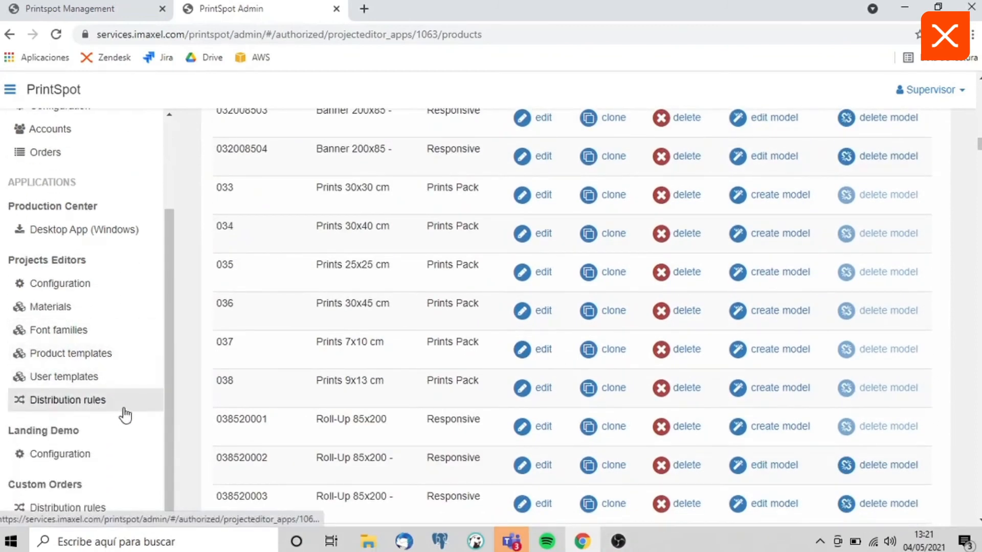
scroll(110, 417, up, 3)
scroll(128, 410, down, 3)
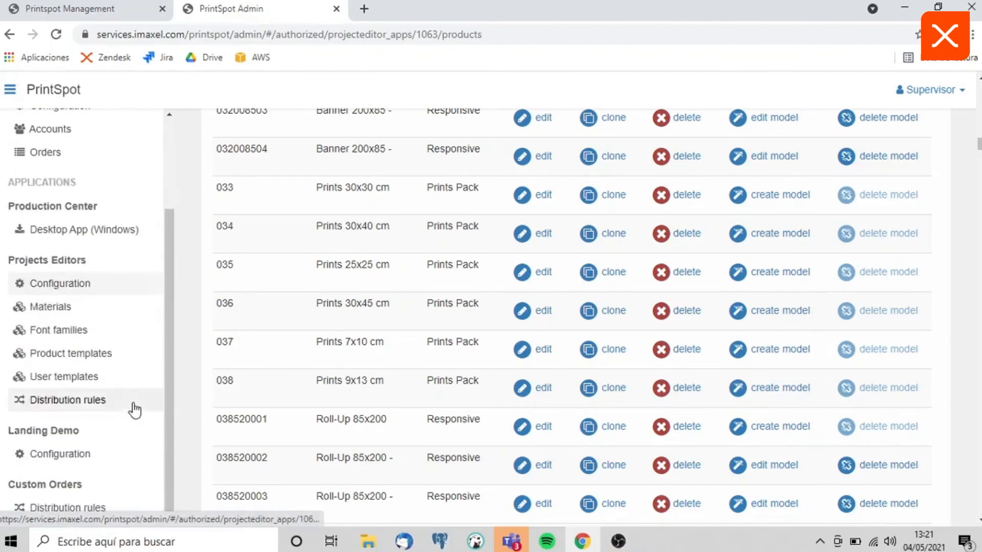
click(83, 409)
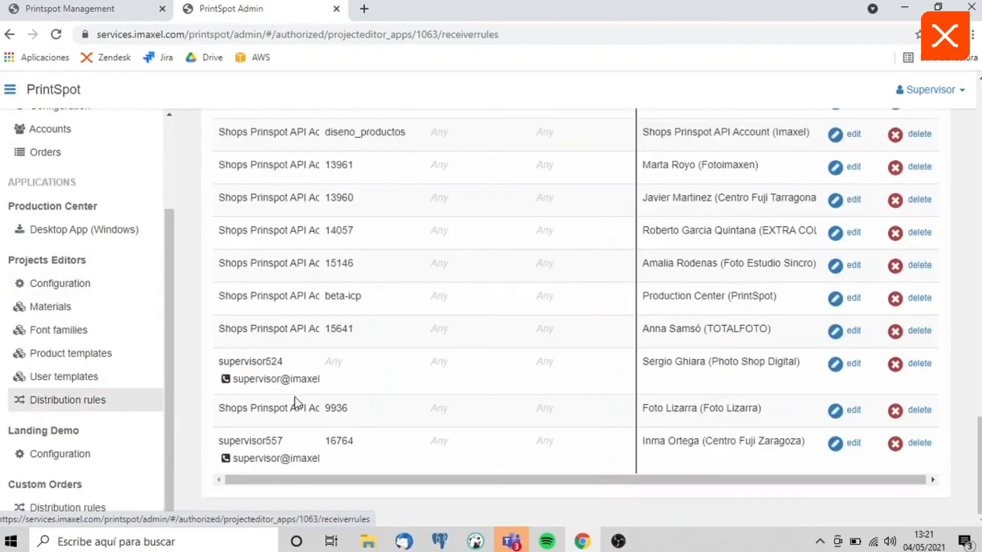
scroll(464, 460, up, 20)
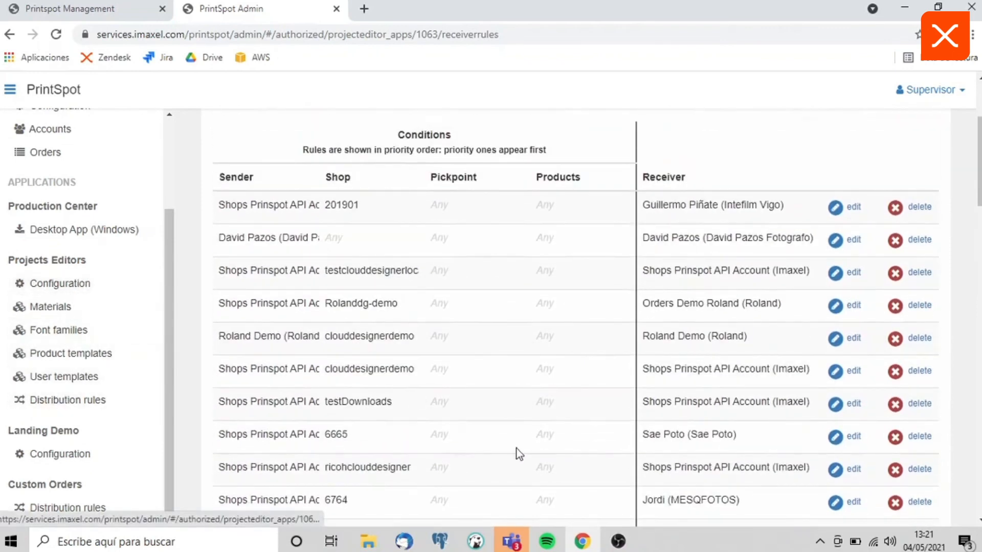
scroll(356, 411, up, 3)
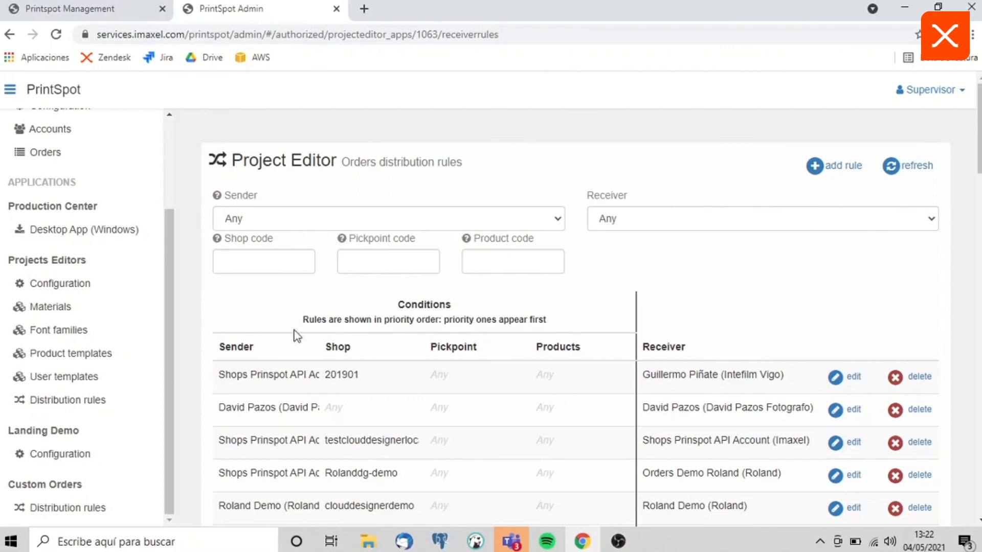
scroll(65, 432, down, 1)
scroll(76, 460, down, 5)
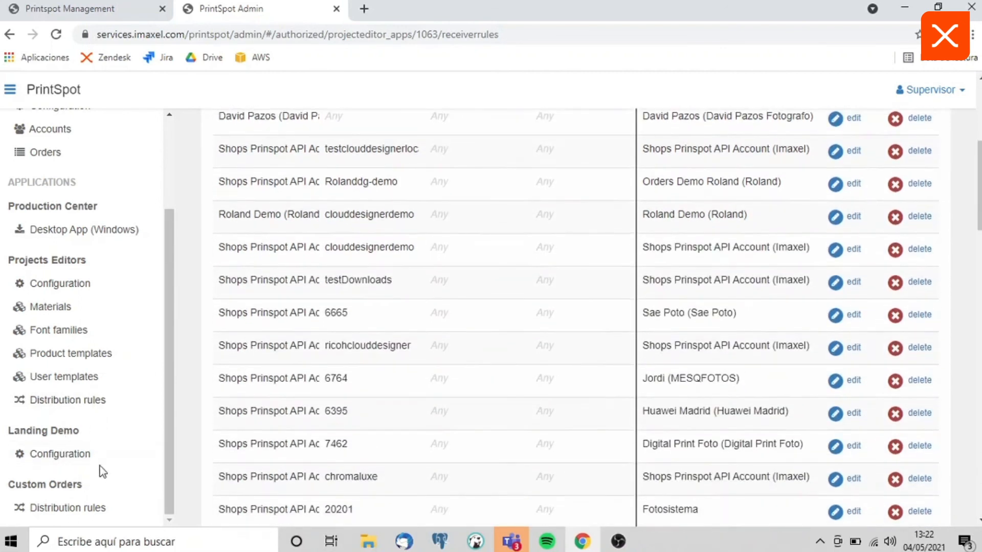
Revisit the Catalogues page in Printspot Management and return to the order distribution rules in PrintSpot Admin.
scroll(103, 467, up, 2)
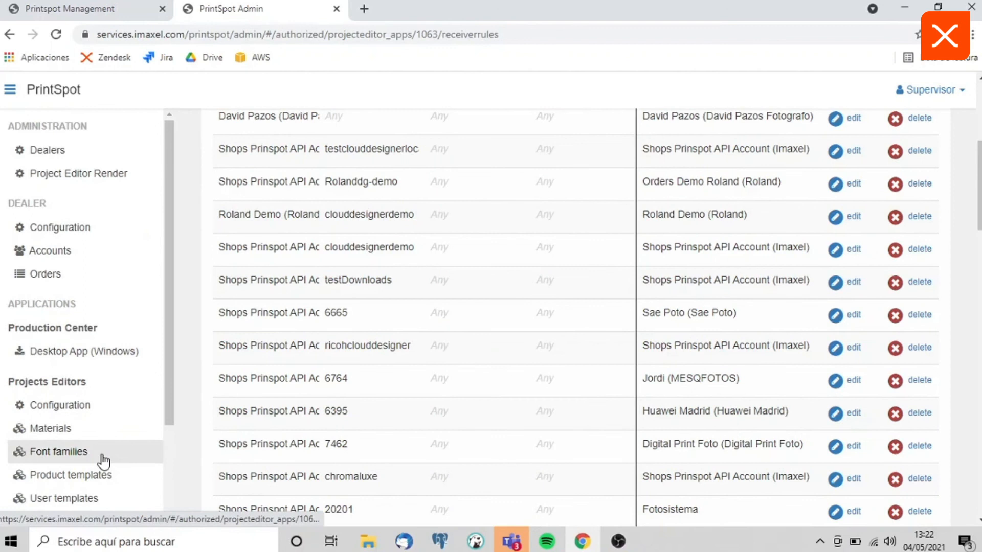
scroll(368, 462, up, 8)
click(122, 7)
click(212, 8)
click(107, 10)
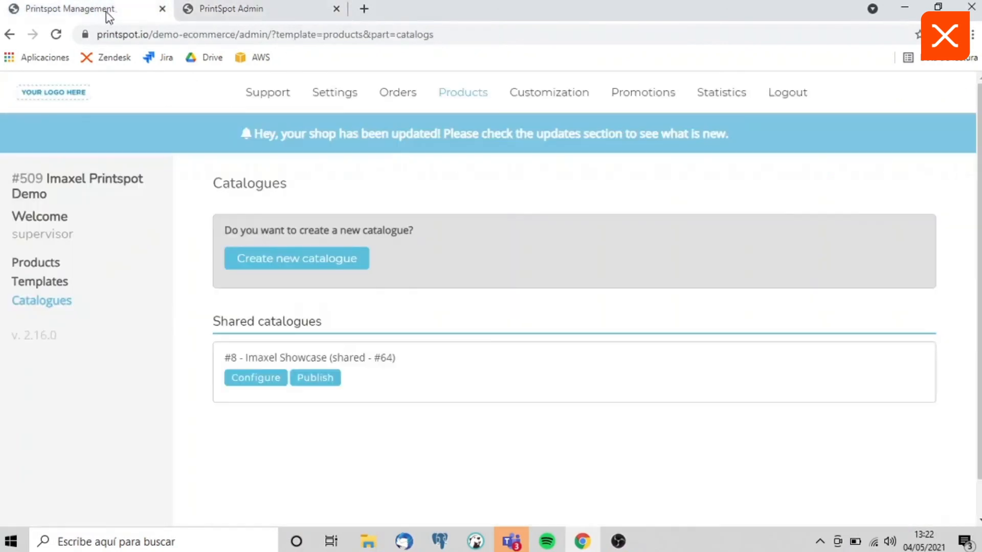
click(203, 12)
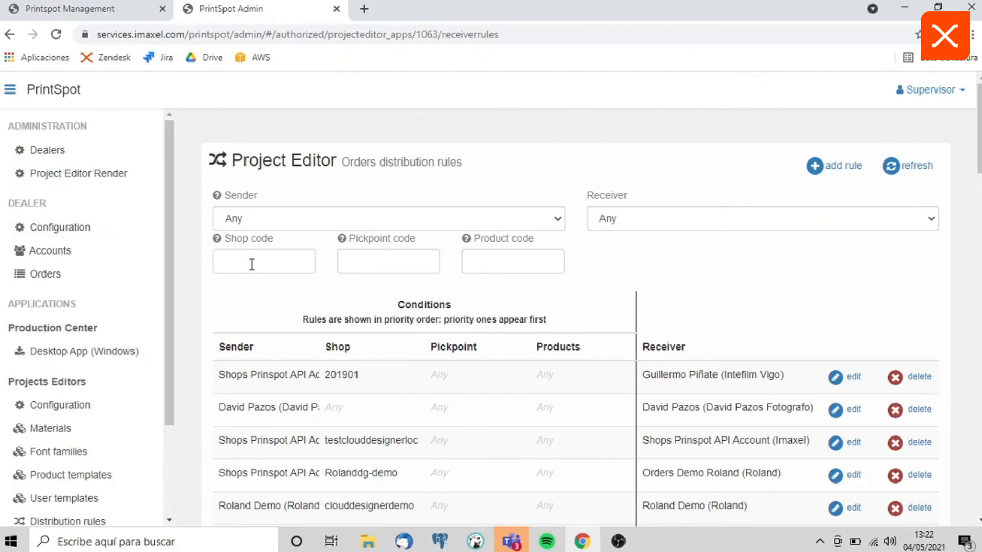